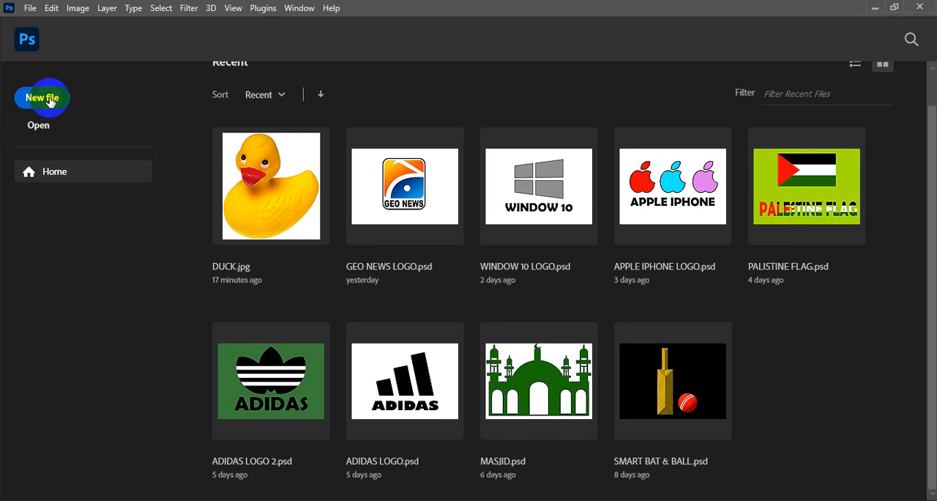
Create an A4 landscape document, 297 x 210 mm at 300 pixels/inch, with a black background.
{"action": "left_click", "coordinate": [51, 100]}
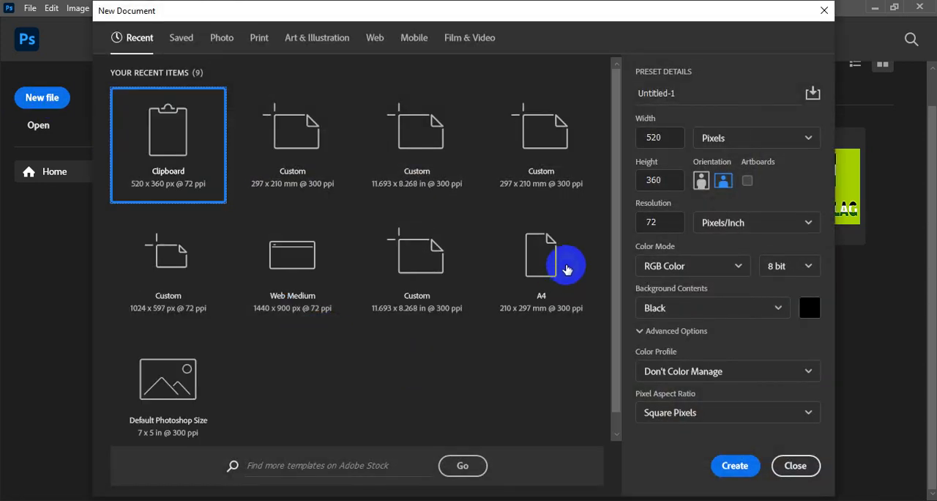
{"action": "left_click", "coordinate": [564, 265]}
{"action": "left_click", "coordinate": [723, 182]}
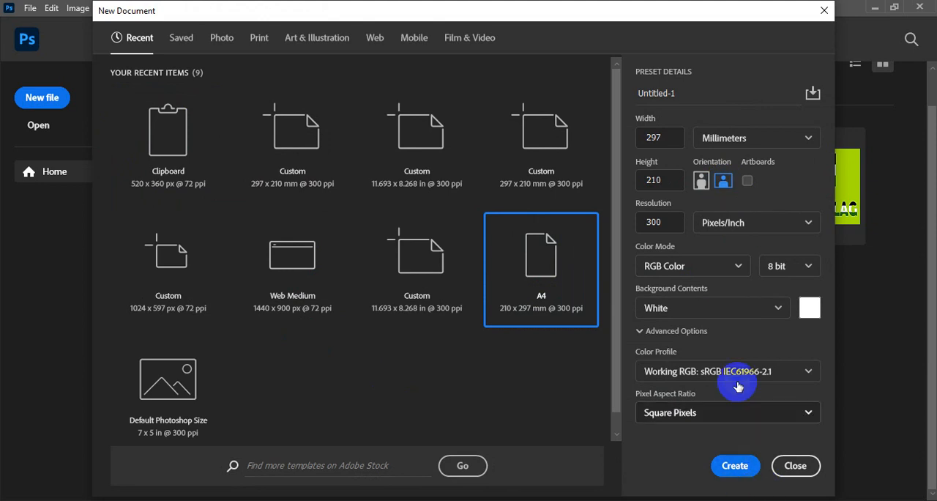
{"action": "left_click", "coordinate": [710, 312]}
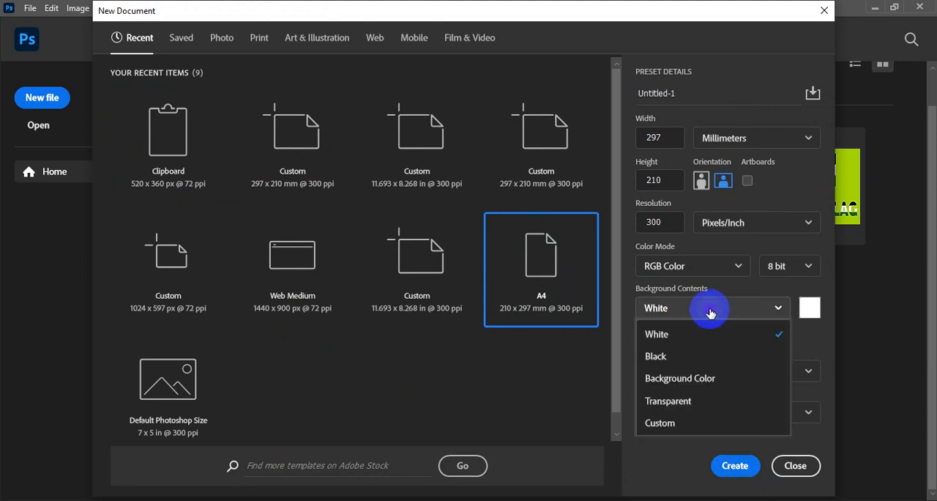
{"action": "left_click", "coordinate": [656, 358]}
{"action": "left_click", "coordinate": [733, 467]}
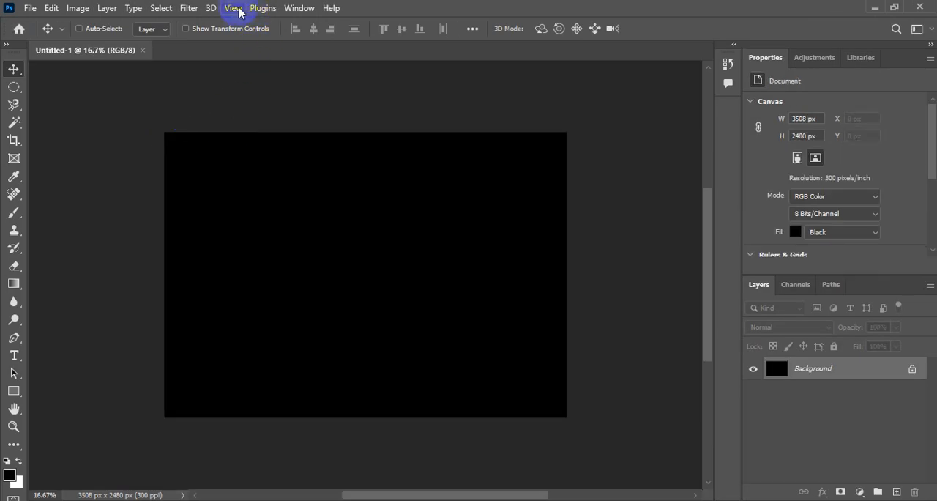
{"action": "left_click", "coordinate": [233, 8]}
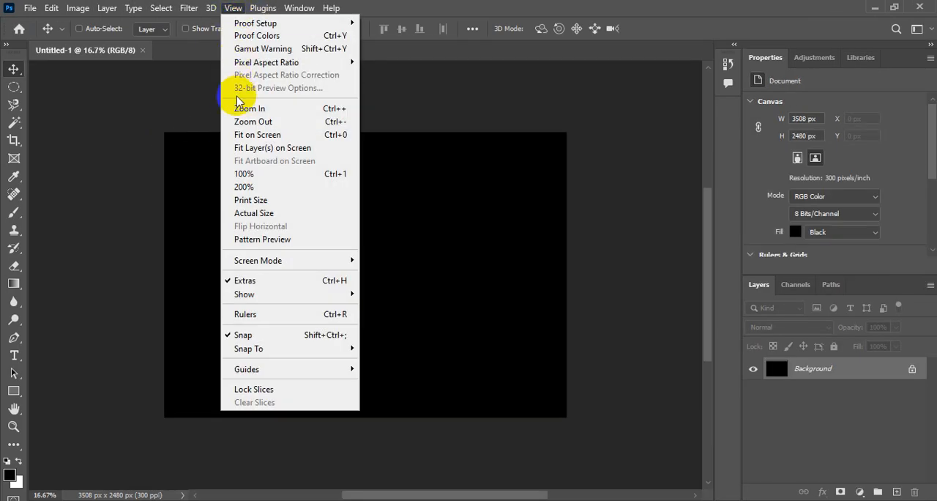
{"action": "left_click", "coordinate": [291, 136]}
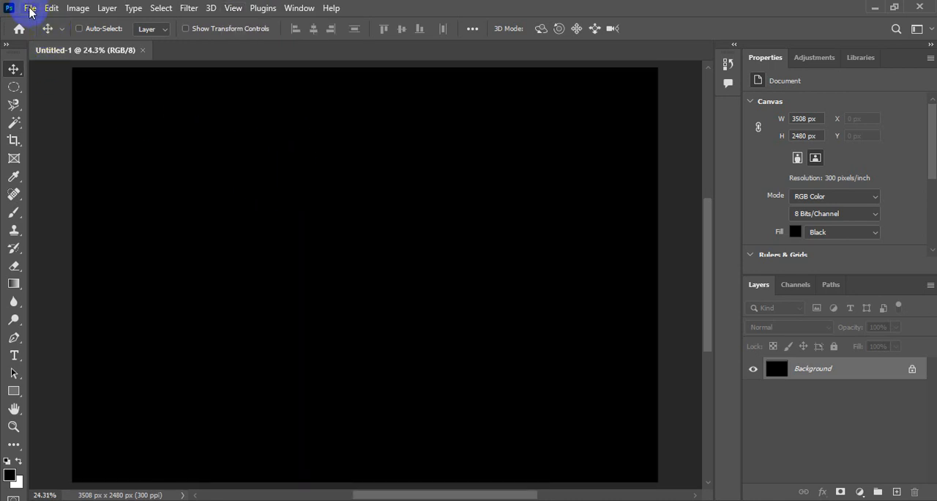
Open the DUCK image from the IMAGES folder and duplicate its Background layer.
{"action": "left_click", "coordinate": [30, 9]}
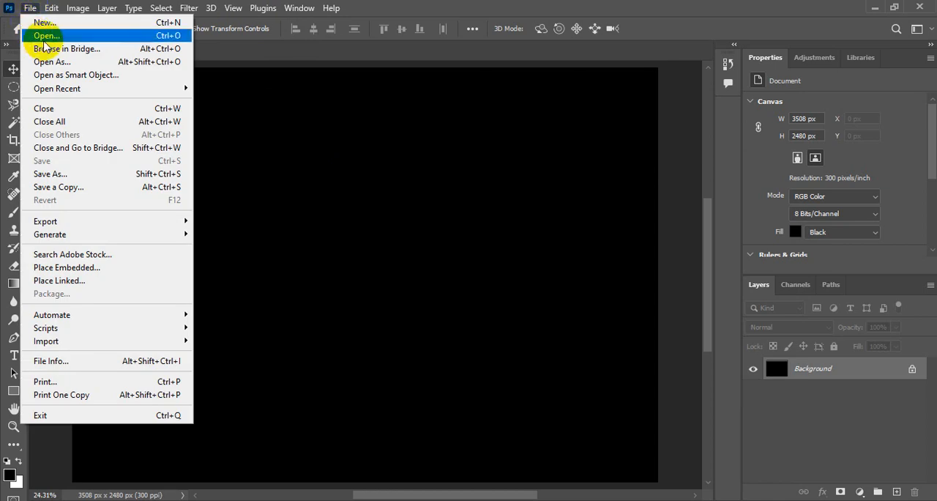
{"action": "left_click", "coordinate": [48, 37]}
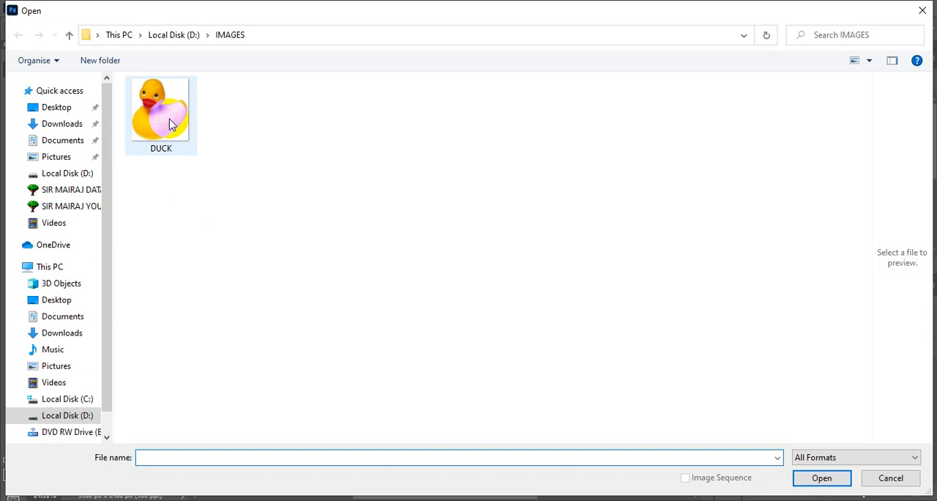
{"action": "left_click", "coordinate": [169, 125]}
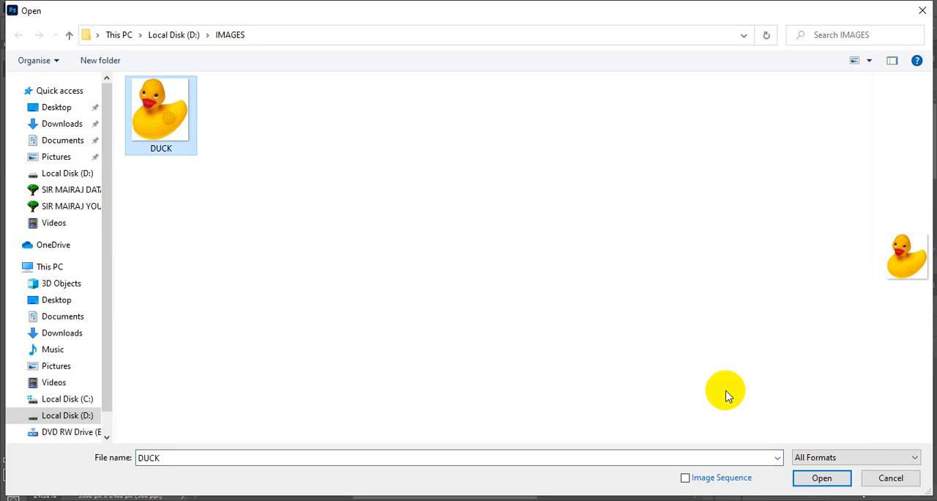
{"action": "left_click", "coordinate": [813, 477]}
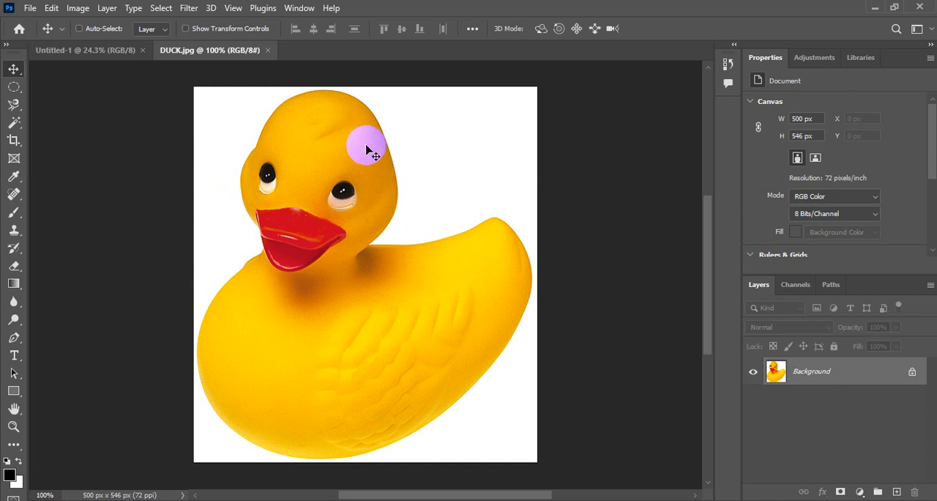
{"action": "left_click", "coordinate": [232, 8]}
{"action": "left_click", "coordinate": [251, 136]}
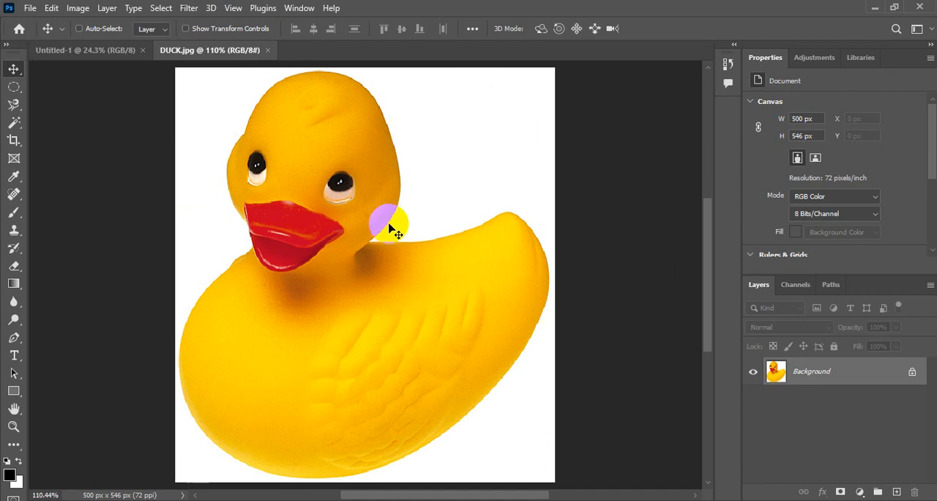
{"action": "key", "text": "ctrl+j"}
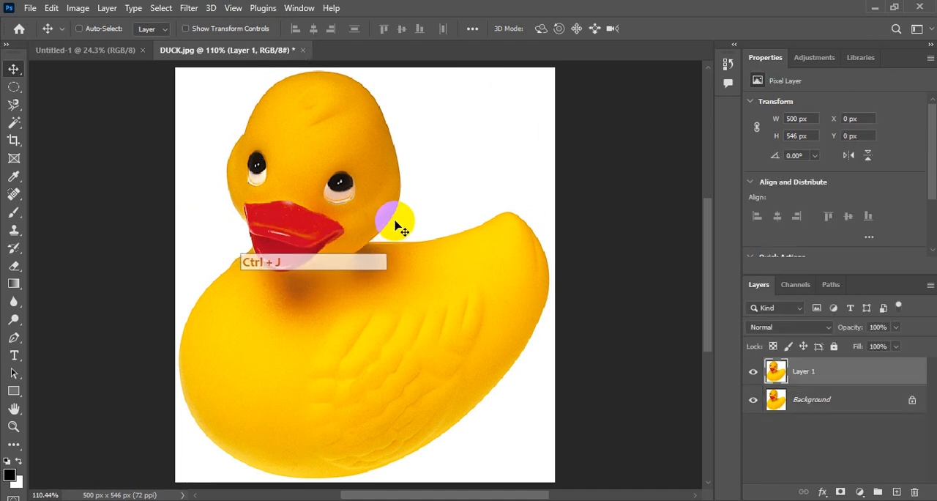
Activate the freehand Lasso tool by cycling through the lasso variants, and switch its precise crosshair pointer to the tool icon.
{"action": "left_click", "coordinate": [13, 105]}
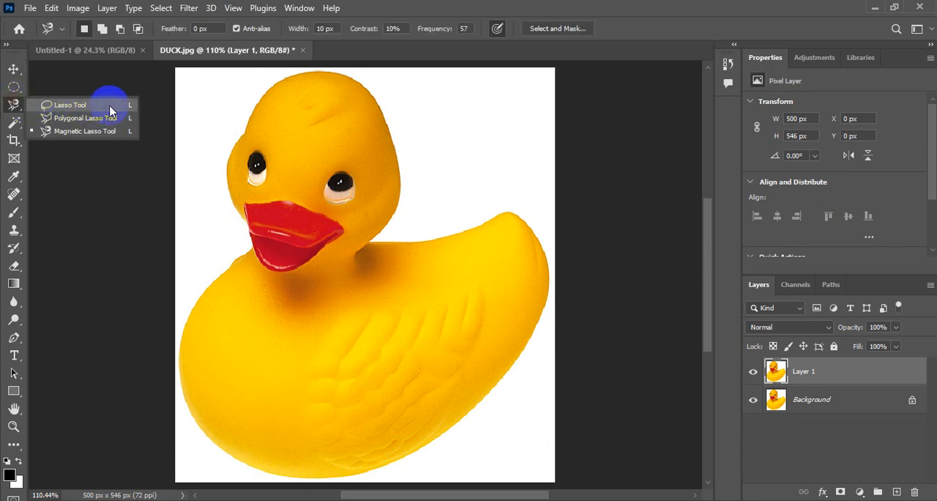
{"action": "key", "text": "F5"}
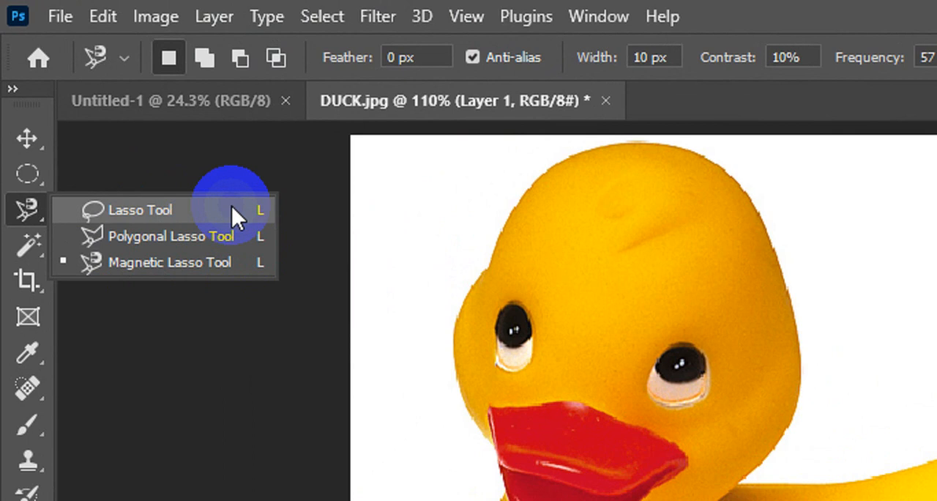
{"action": "left_click", "coordinate": [27, 138]}
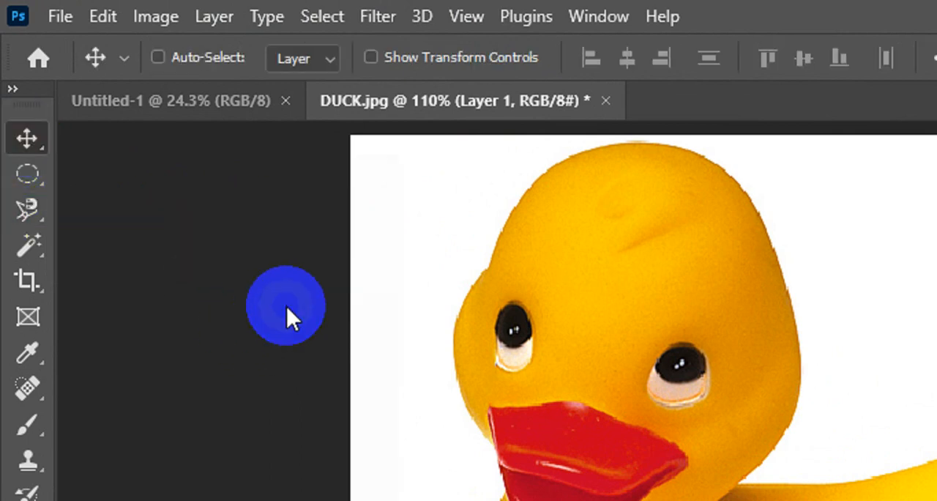
{"action": "key", "text": "l"}
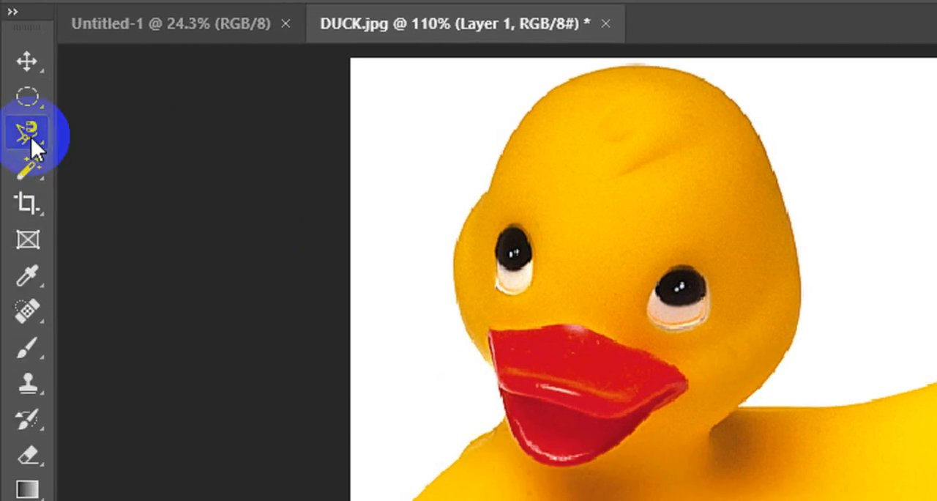
{"action": "key", "text": "F5"}
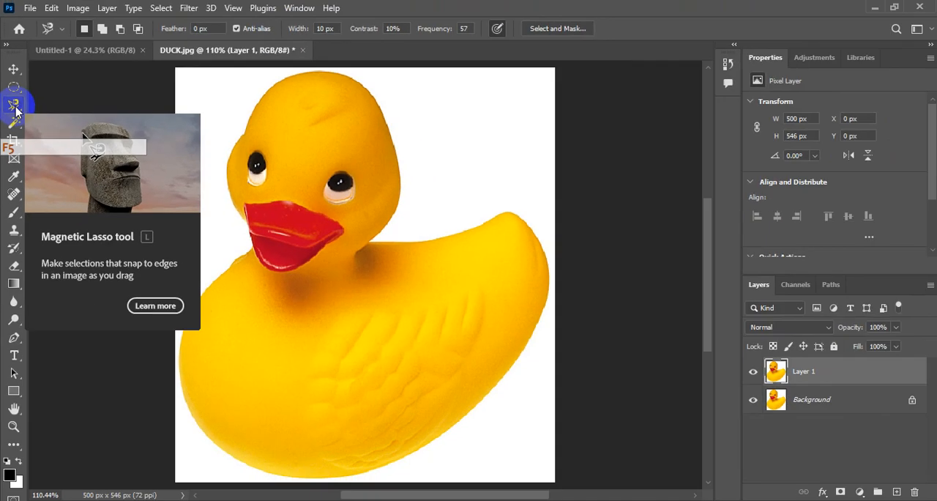
{"action": "left_click", "coordinate": [293, 223]}
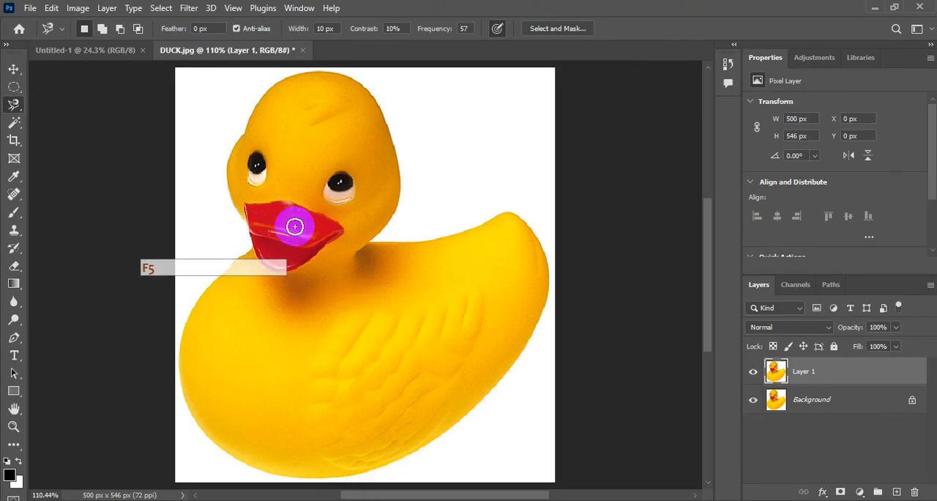
{"action": "key", "text": "shift+l"}
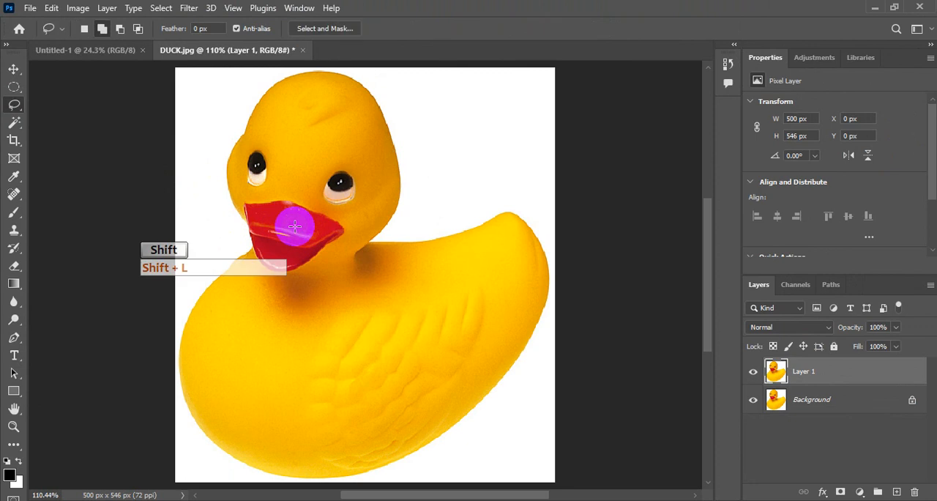
{"action": "key", "text": "shift+l"}
{"action": "key", "text": "shift+l"}
{"action": "key", "text": "shift+l"}
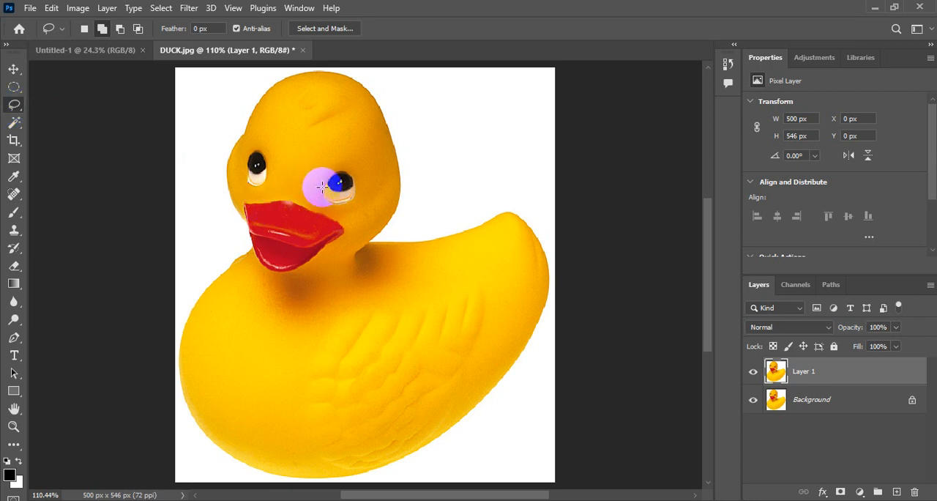
{"action": "key", "text": "Caps_Lock"}
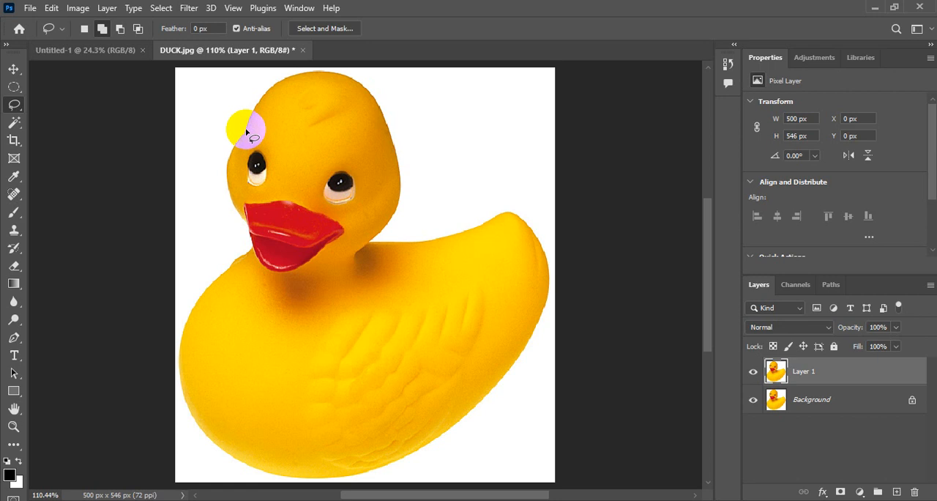
Outline the duck freehand with the Lasso, adding the missed left part of its head and body to the selection.
{"action": "mouse_move", "coordinate": [246, 130]}
{"action": "left_mouse_down"}
{"action": "mouse_move", "coordinate": [297, 78]}
{"action": "mouse_move", "coordinate": [350, 77]}
{"action": "mouse_move", "coordinate": [385, 112]}
{"action": "mouse_move", "coordinate": [404, 153]}
{"action": "mouse_move", "coordinate": [396, 197]}
{"action": "mouse_move", "coordinate": [374, 239]}
{"action": "mouse_move", "coordinate": [380, 246]}
{"action": "mouse_move", "coordinate": [432, 241]}
{"action": "mouse_move", "coordinate": [503, 214]}
{"action": "mouse_move", "coordinate": [527, 217]}
{"action": "mouse_move", "coordinate": [549, 247]}
{"action": "mouse_move", "coordinate": [549, 291]}
{"action": "mouse_move", "coordinate": [506, 374]}
{"action": "mouse_move", "coordinate": [462, 425]}
{"action": "mouse_move", "coordinate": [390, 462]}
{"action": "mouse_move", "coordinate": [278, 473]}
{"action": "left_mouse_up"}
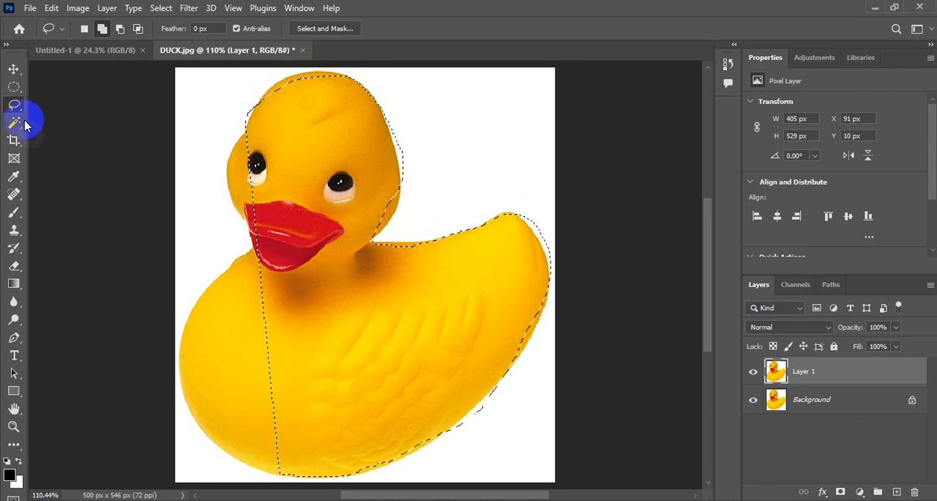
{"action": "left_click", "coordinate": [101, 31]}
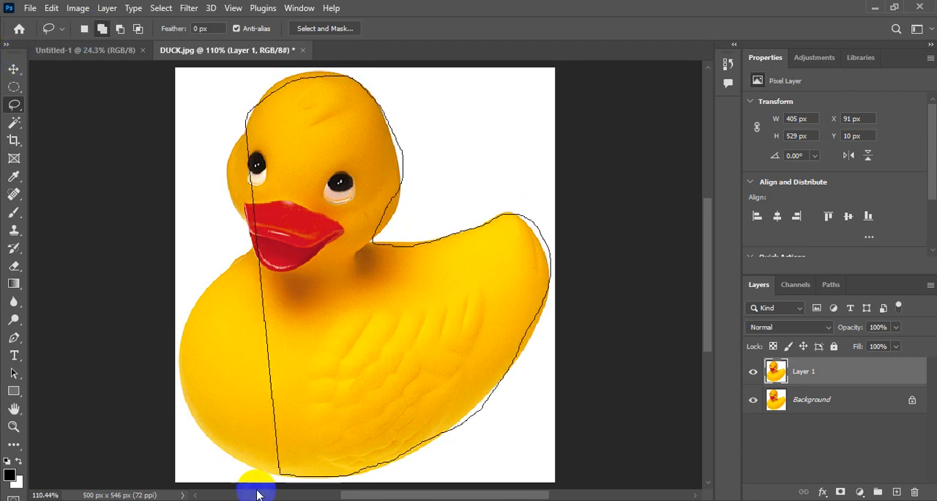
{"action": "mouse_move", "coordinate": [287, 472]}
{"action": "left_mouse_down"}
{"action": "mouse_move", "coordinate": [237, 476]}
{"action": "mouse_move", "coordinate": [185, 411]}
{"action": "mouse_move", "coordinate": [183, 358]}
{"action": "mouse_move", "coordinate": [197, 317]}
{"action": "mouse_move", "coordinate": [219, 272]}
{"action": "mouse_move", "coordinate": [267, 248]}
{"action": "mouse_move", "coordinate": [268, 216]}
{"action": "mouse_move", "coordinate": [259, 247]}
{"action": "mouse_move", "coordinate": [262, 238]}
{"action": "left_mouse_up"}
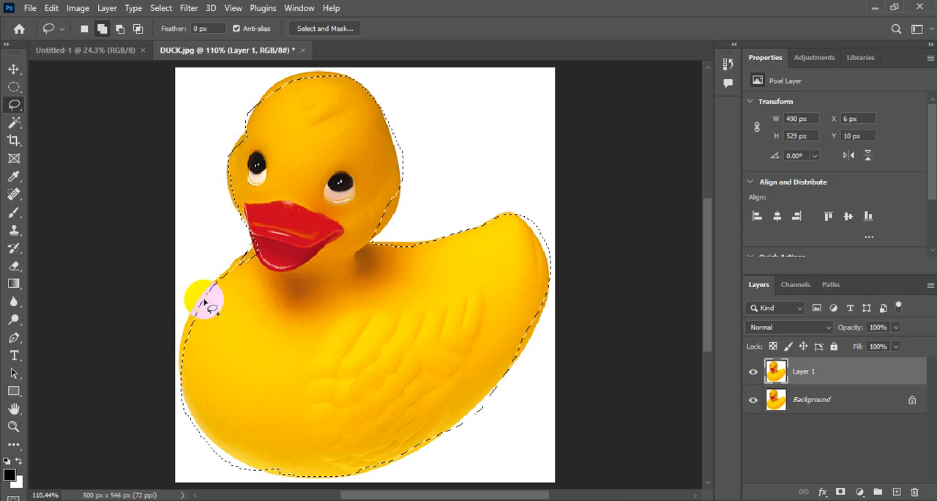
{"action": "mouse_move", "coordinate": [212, 291]}
{"action": "left_mouse_down"}
{"action": "mouse_move", "coordinate": [175, 343]}
{"action": "mouse_move", "coordinate": [180, 378]}
{"action": "mouse_move", "coordinate": [203, 421]}
{"action": "mouse_move", "coordinate": [291, 480]}
{"action": "left_mouse_up"}
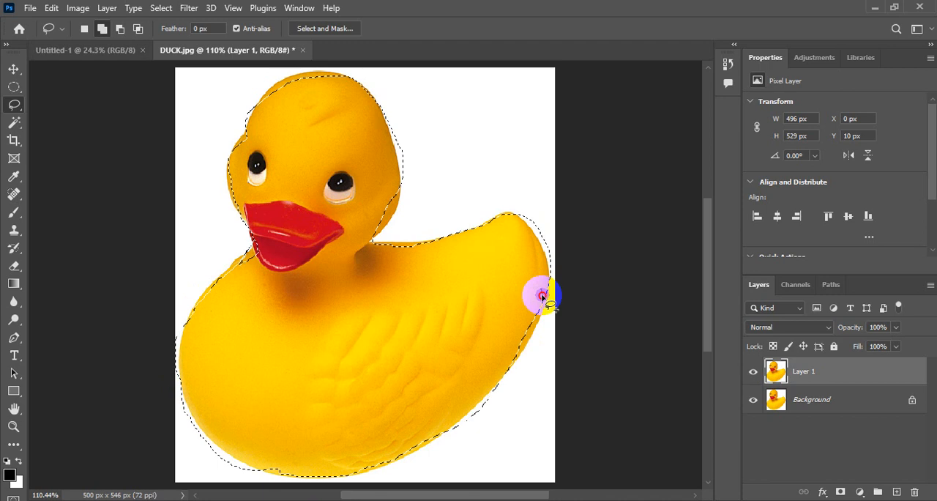
Refine the duck selection by adding the missed lower-right edge and subtracting the excess white around the tail.
{"action": "left_click_drag", "start_coordinate": [510, 364], "coordinate": [476, 375]}
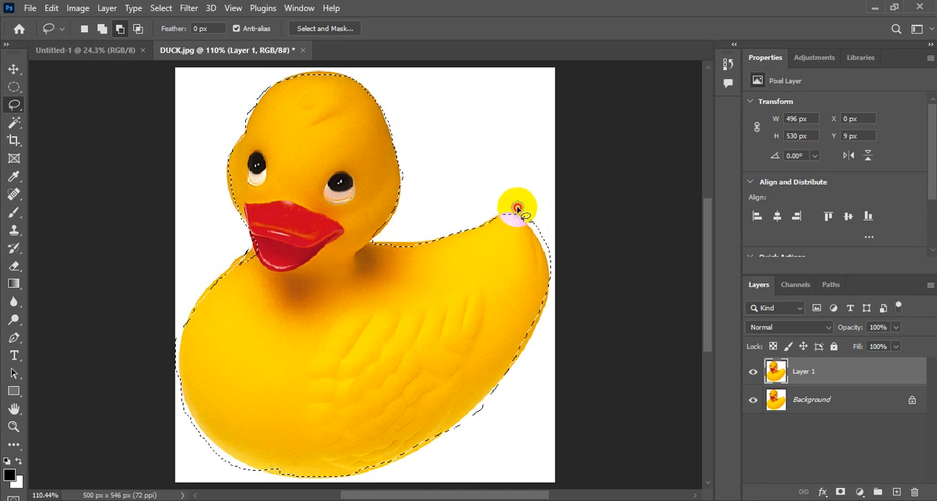
{"action": "mouse_move", "coordinate": [518, 209]}
{"action": "left_mouse_down"}
{"action": "mouse_move", "coordinate": [546, 247]}
{"action": "mouse_move", "coordinate": [562, 231]}
{"action": "mouse_move", "coordinate": [550, 218]}
{"action": "mouse_move", "coordinate": [524, 219]}
{"action": "mouse_move", "coordinate": [550, 300]}
{"action": "mouse_move", "coordinate": [535, 247]}
{"action": "left_mouse_up"}
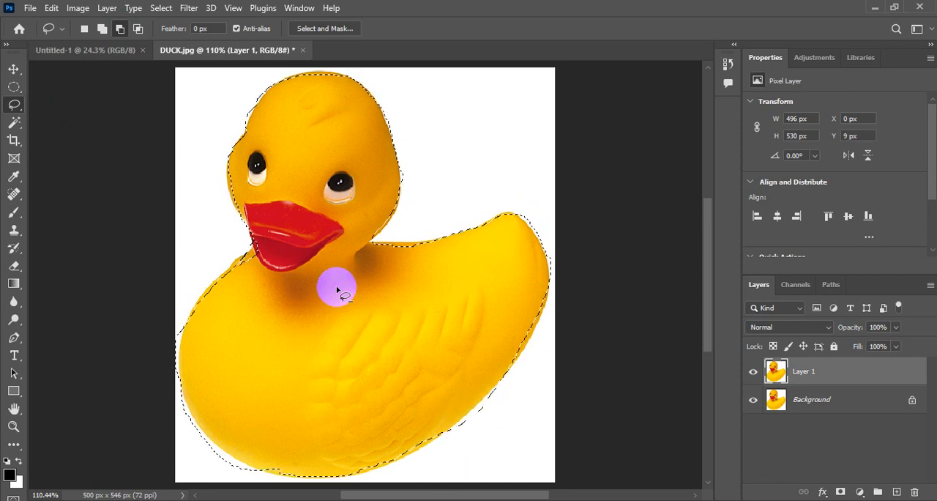
{"action": "mouse_move", "coordinate": [219, 88]}
{"action": "left_mouse_down"}
{"action": "mouse_move", "coordinate": [37, 41]}
{"action": "mouse_move", "coordinate": [74, 9]}
{"action": "mouse_move", "coordinate": [58, 11]}
{"action": "mouse_move", "coordinate": [148, 126]}
{"action": "mouse_move", "coordinate": [119, 88]}
{"action": "mouse_move", "coordinate": [42, 51]}
{"action": "mouse_move", "coordinate": [43, 15]}
{"action": "left_mouse_up"}
Copy the selected duck and paste it into the black Untitled-1 document.
{"action": "left_click", "coordinate": [51, 9]}
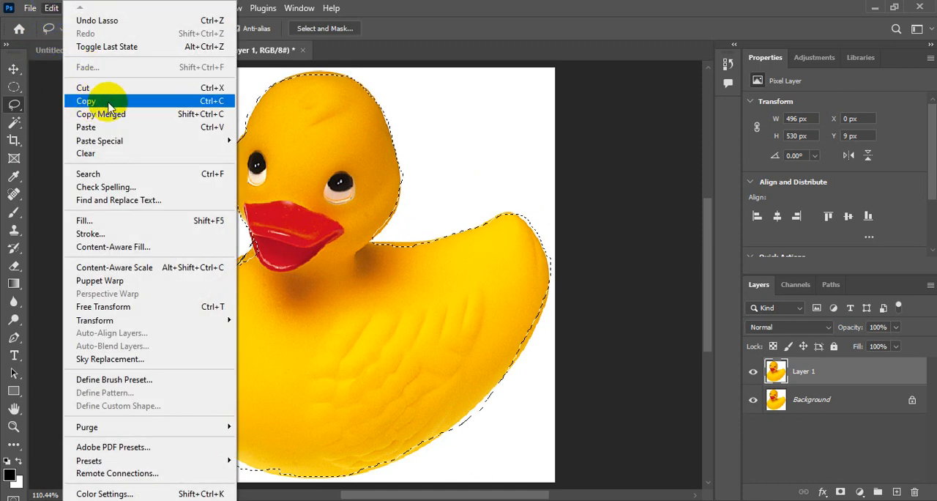
{"action": "left_click", "coordinate": [167, 106]}
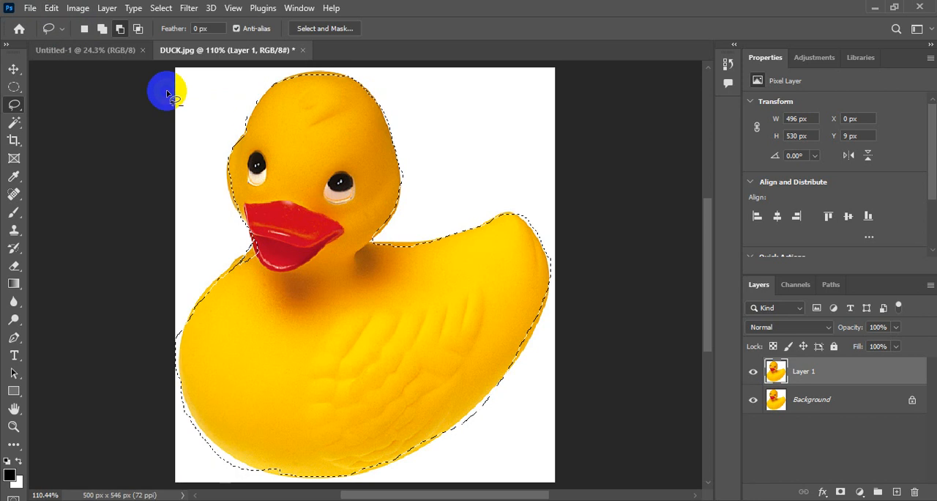
{"action": "left_click", "coordinate": [47, 50]}
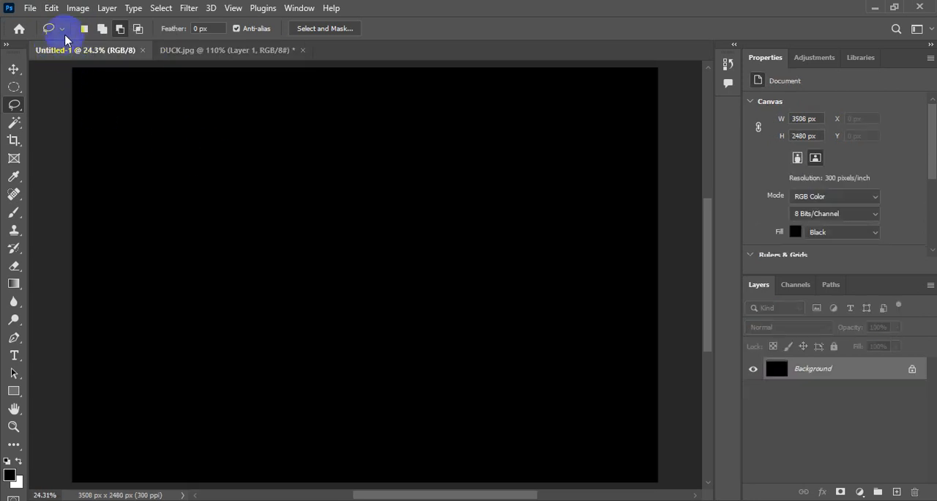
{"action": "left_click", "coordinate": [50, 8]}
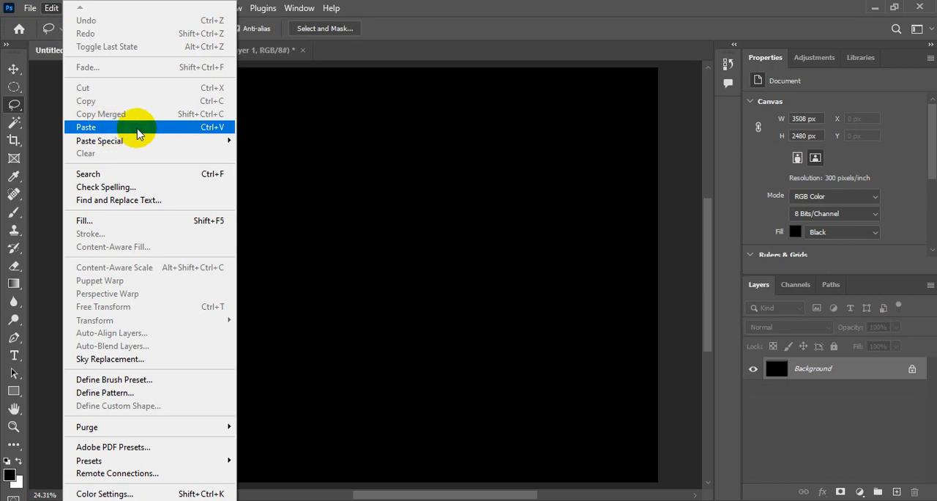
{"action": "left_click", "coordinate": [176, 130]}
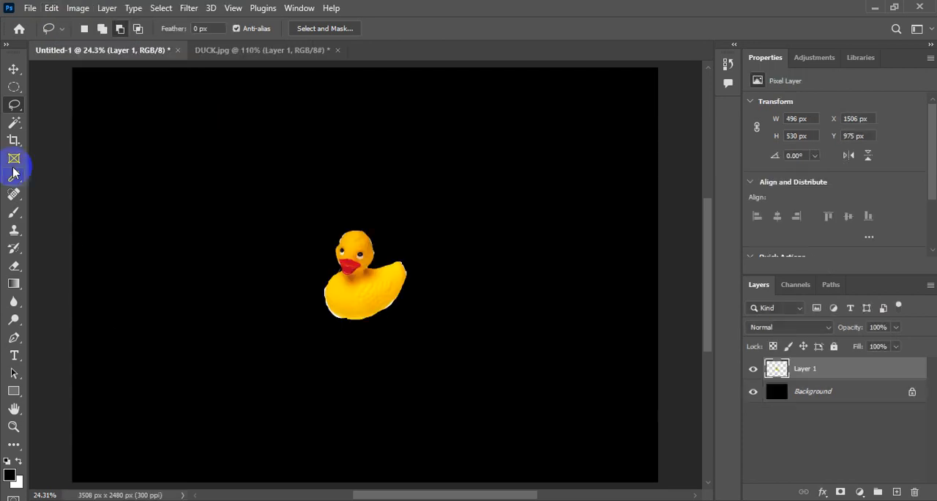
Move the pasted duck to the upper-left area of the black canvas and enlarge it to about 239% with Free Transform.
{"action": "left_click", "coordinate": [14, 70]}
{"action": "left_click_drag", "start_coordinate": [383, 271], "coordinate": [192, 192]}
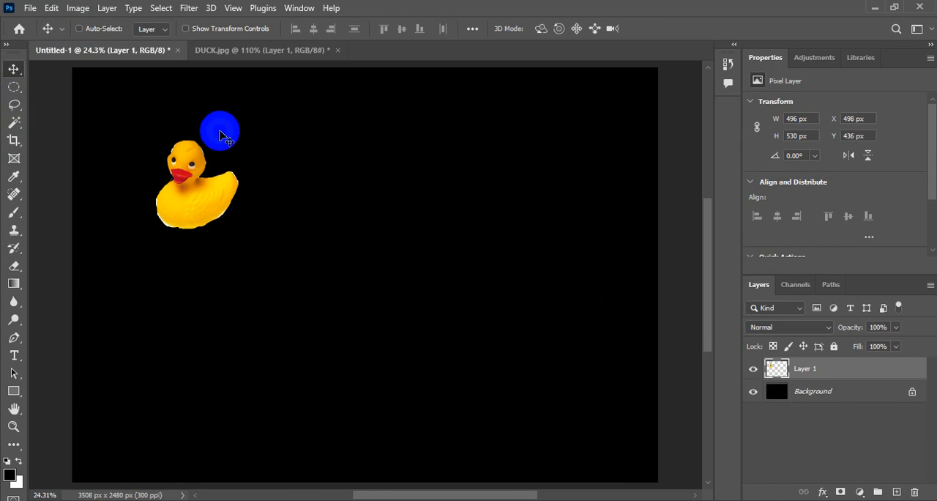
{"action": "left_click", "coordinate": [52, 10]}
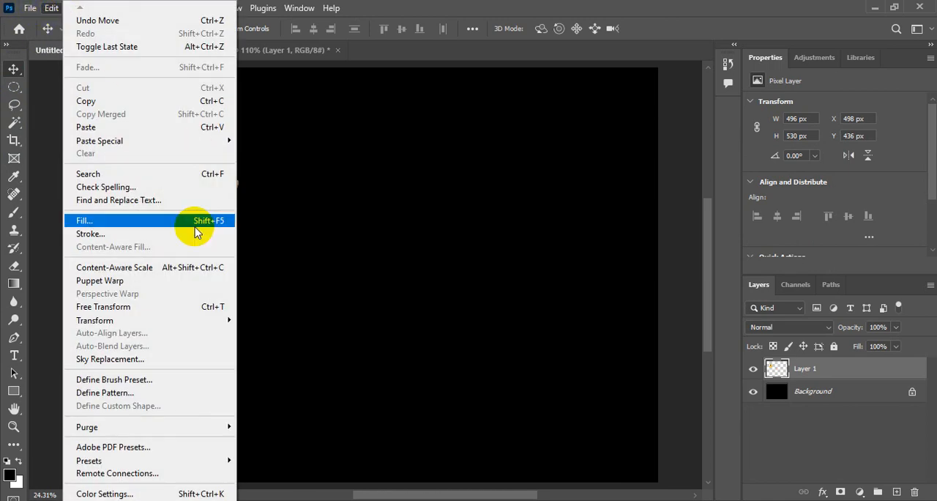
{"action": "left_click", "coordinate": [156, 308]}
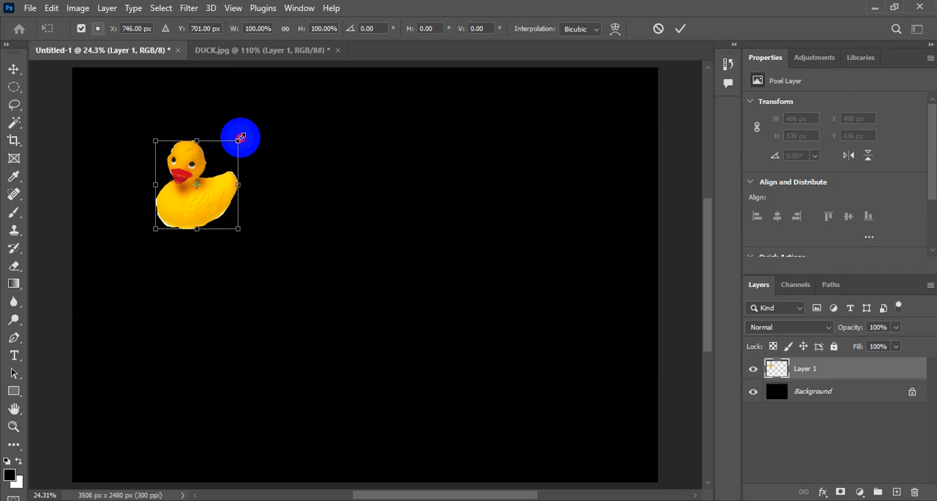
{"action": "left_click_drag", "start_coordinate": [240, 134], "coordinate": [315, 88]}
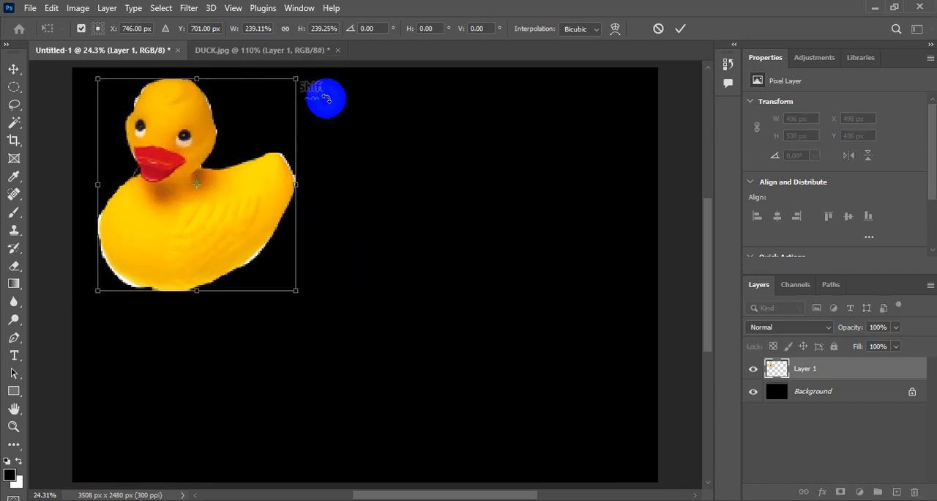
{"action": "left_click", "coordinate": [680, 31]}
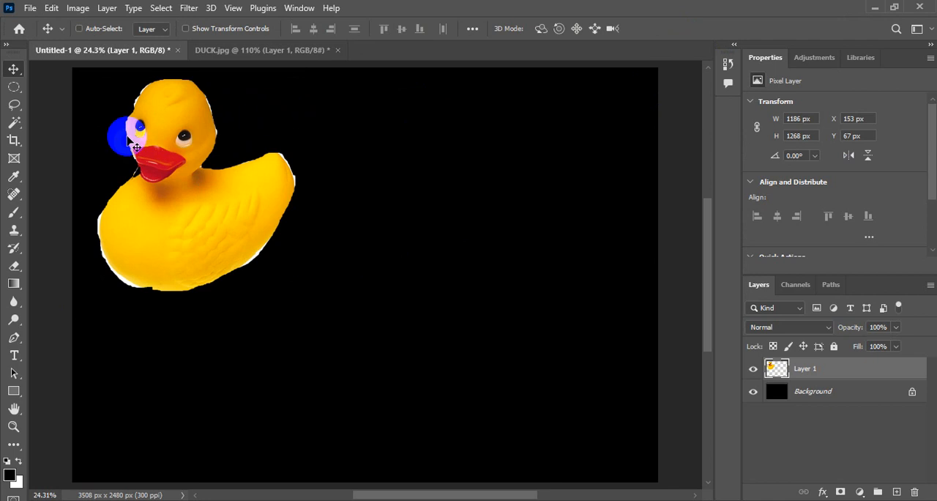
{"action": "left_click", "coordinate": [12, 108]}
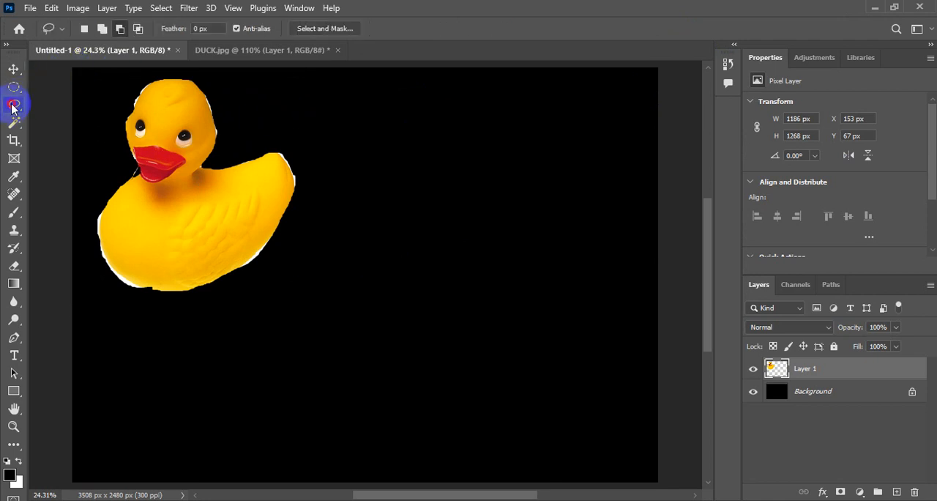
{"action": "left_click", "coordinate": [11, 109]}
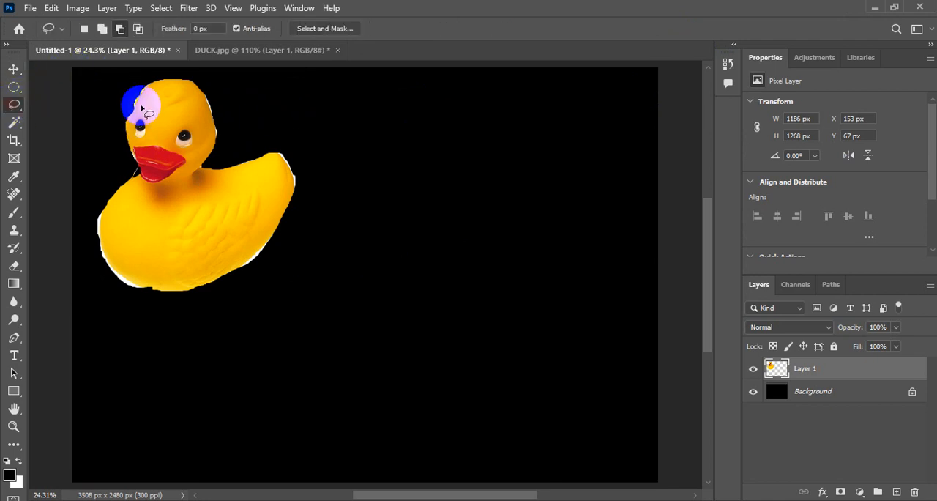
{"action": "mouse_move", "coordinate": [172, 212]}
{"action": "left_mouse_down"}
{"action": "mouse_move", "coordinate": [175, 247]}
{"action": "mouse_move", "coordinate": [173, 217]}
{"action": "left_mouse_up"}
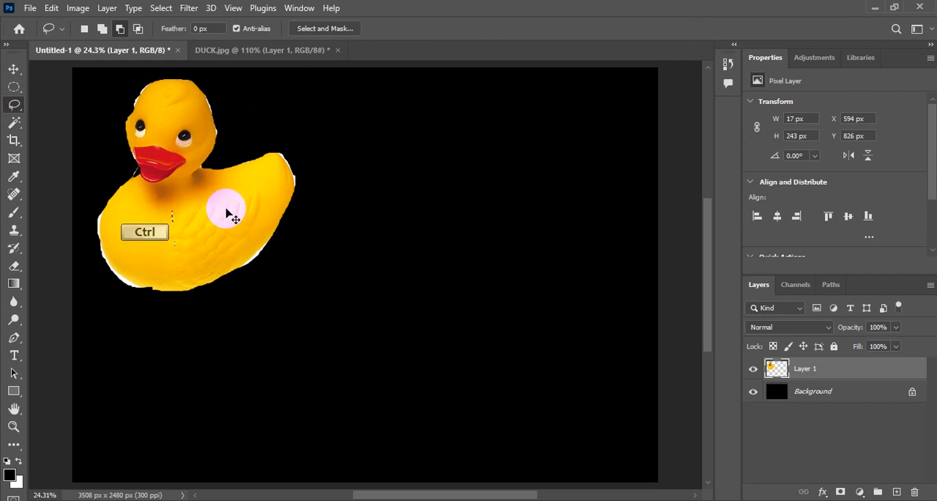
{"action": "key", "text": "ctrl+d"}
Move the enlarged duck straight down on the black canvas to a Y position of about 227 px.
{"action": "left_click", "coordinate": [13, 69]}
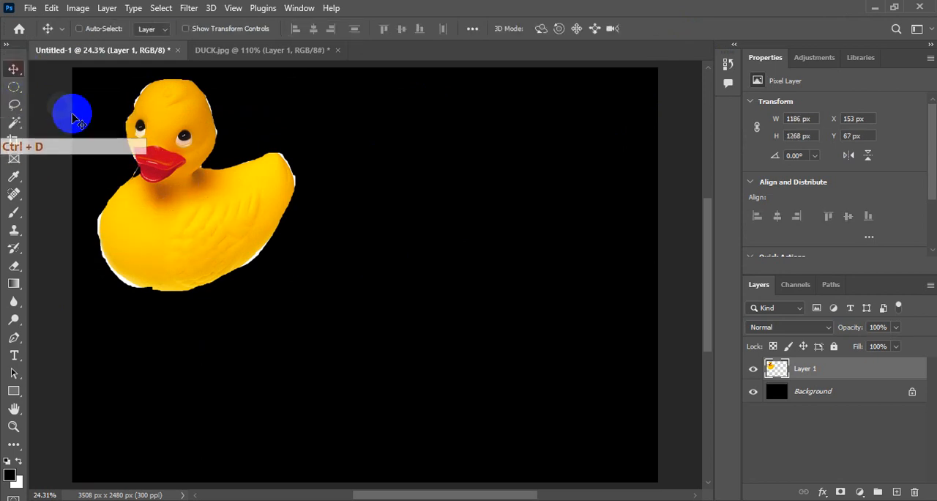
{"action": "left_click_drag", "start_coordinate": [183, 195], "coordinate": [192, 216]}
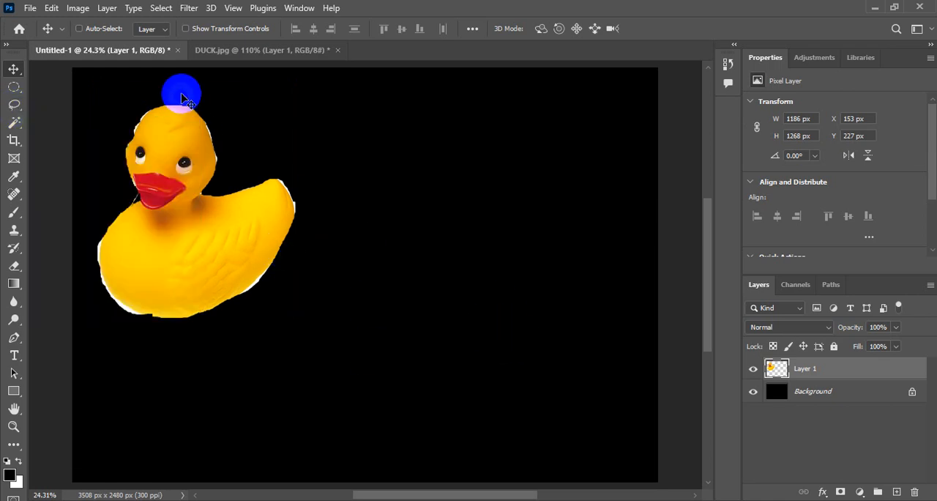
Clear the existing selection in the DUCK.jpg document and activate the Polygonal Lasso tool.
{"action": "left_click", "coordinate": [217, 49]}
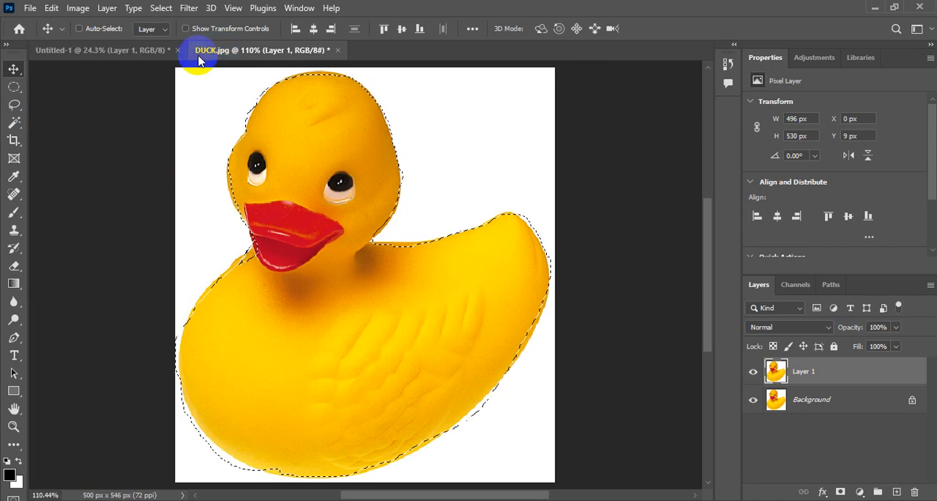
{"action": "left_click", "coordinate": [160, 8]}
{"action": "left_click", "coordinate": [174, 37]}
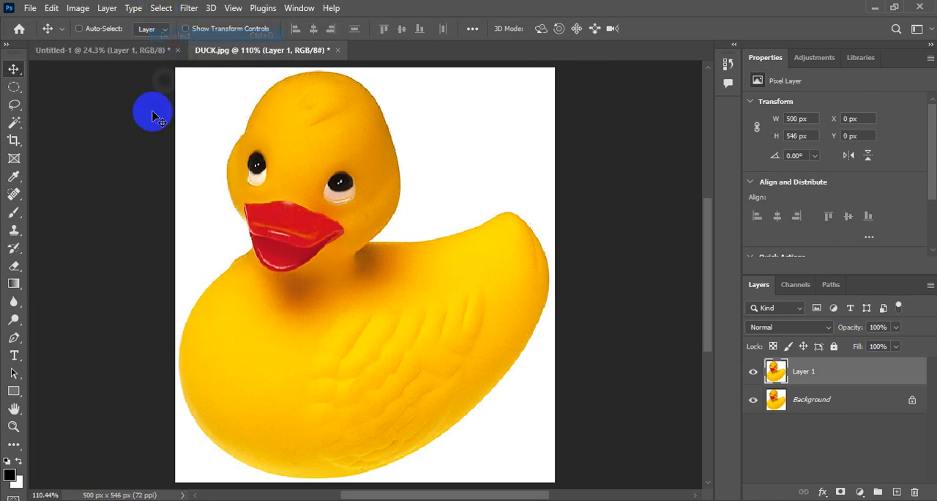
{"action": "left_click_drag", "start_coordinate": [13, 110], "coordinate": [91, 124]}
{"action": "left_click", "coordinate": [247, 135]}
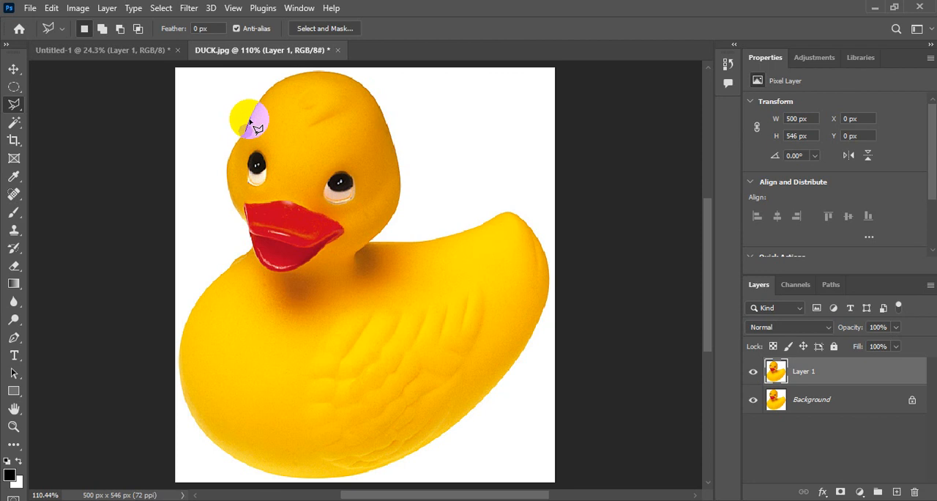
{"action": "left_click", "coordinate": [267, 96]}
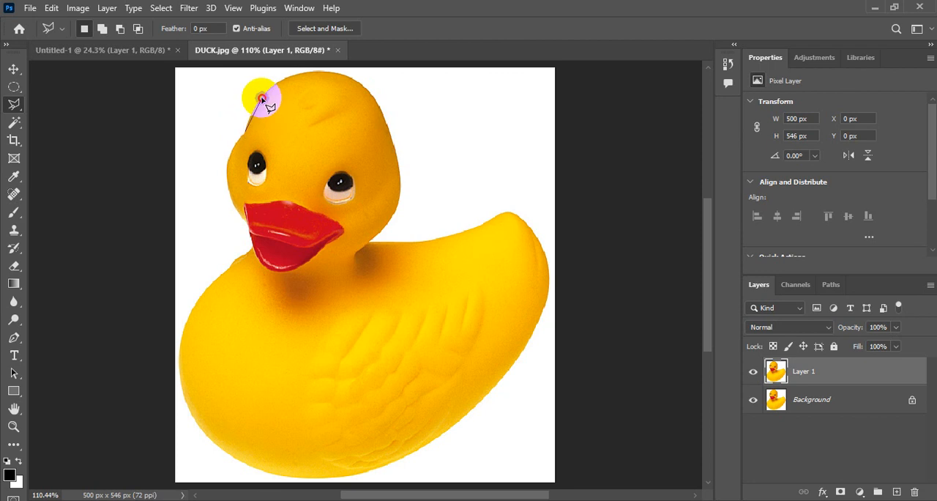
{"action": "left_click", "coordinate": [286, 82]}
{"action": "left_click", "coordinate": [333, 75]}
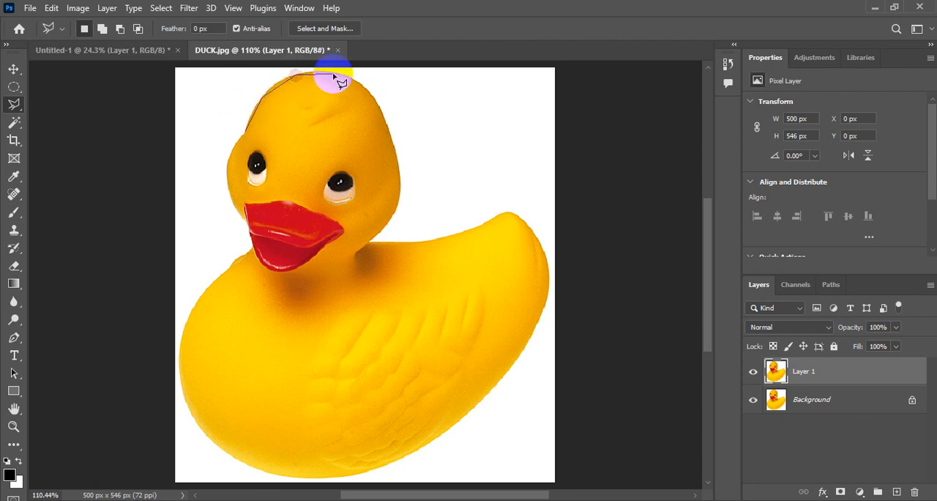
{"action": "left_click", "coordinate": [369, 93]}
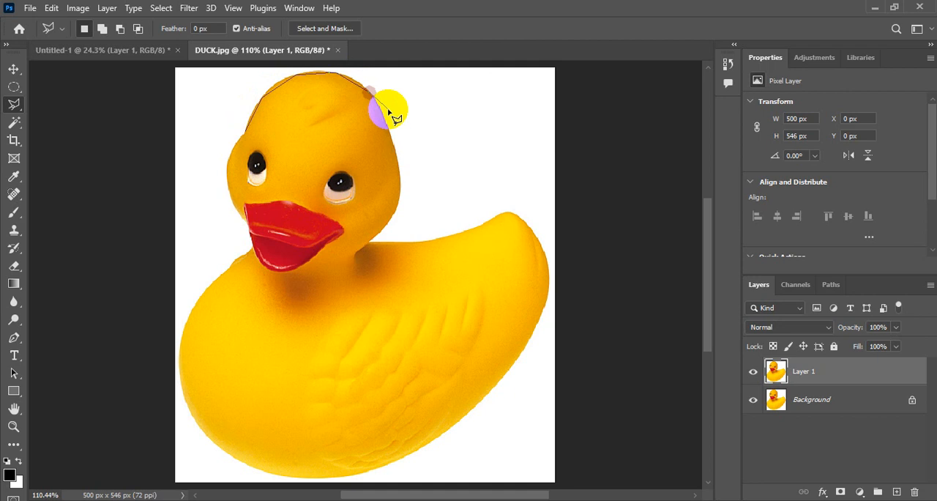
{"action": "left_click", "coordinate": [449, 160]}
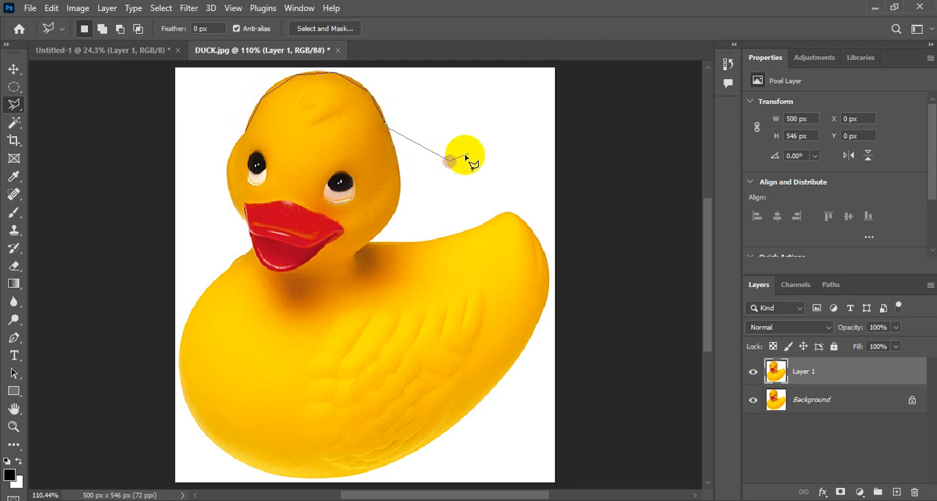
{"action": "left_click", "coordinate": [497, 150]}
{"action": "left_click", "coordinate": [500, 176]}
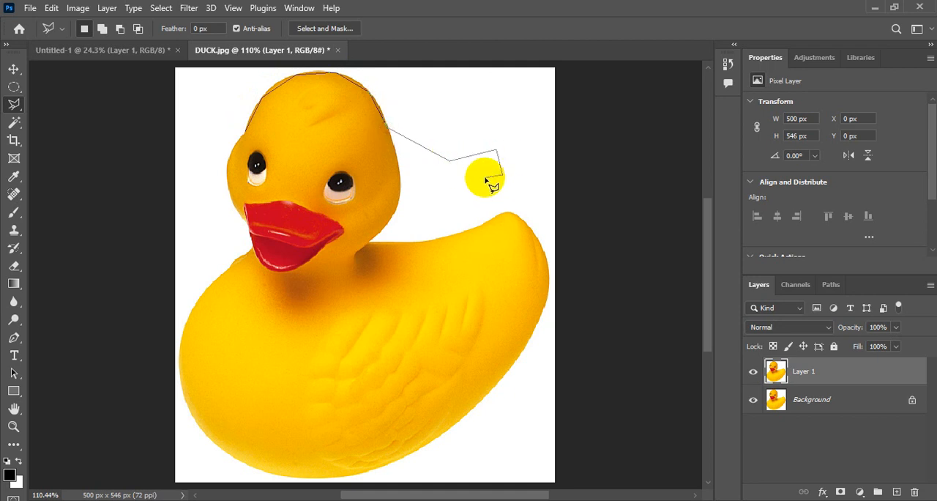
{"action": "key", "text": "Delete"}
{"action": "key", "text": "Delete"}
{"action": "key", "text": "Delete"}
{"action": "key", "text": "Delete"}
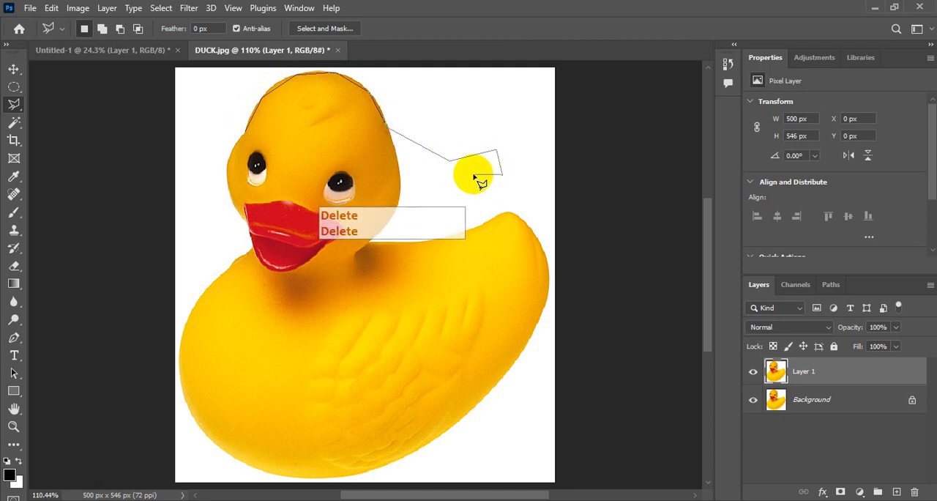
{"action": "left_click", "coordinate": [485, 177]}
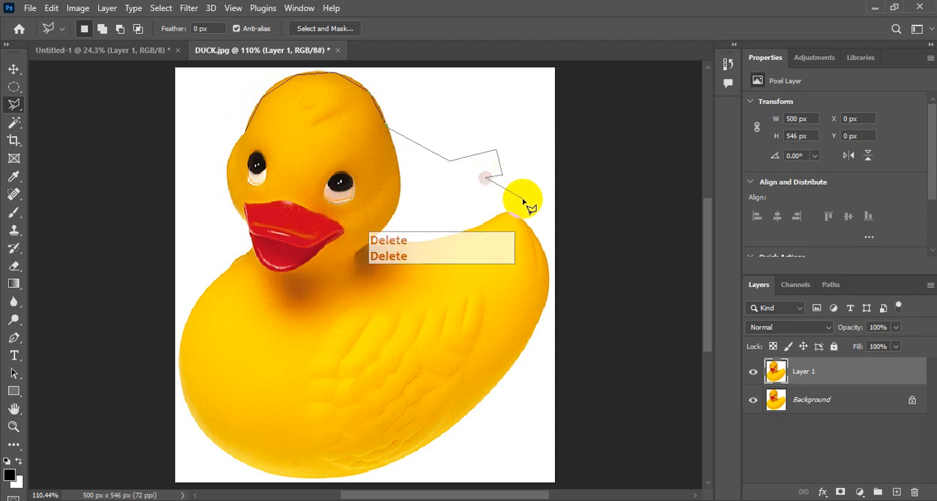
{"action": "key", "text": "Delete"}
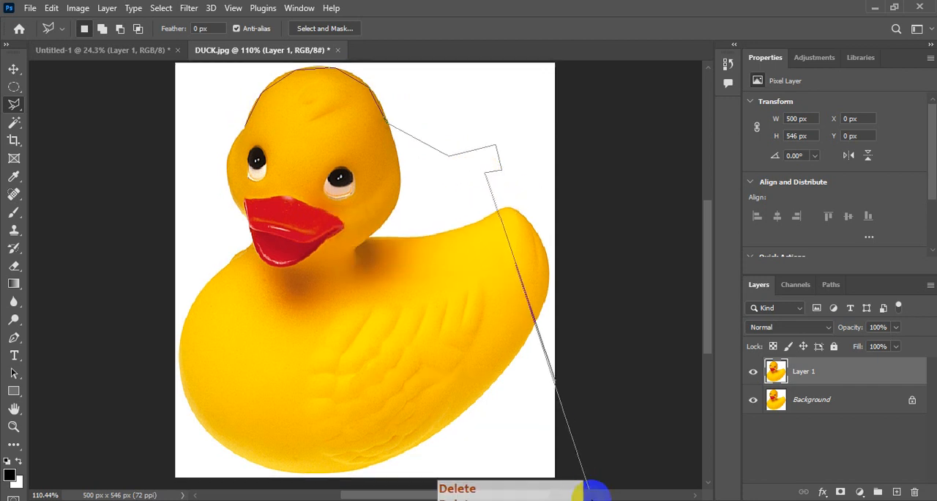
{"action": "key", "text": "Escape"}
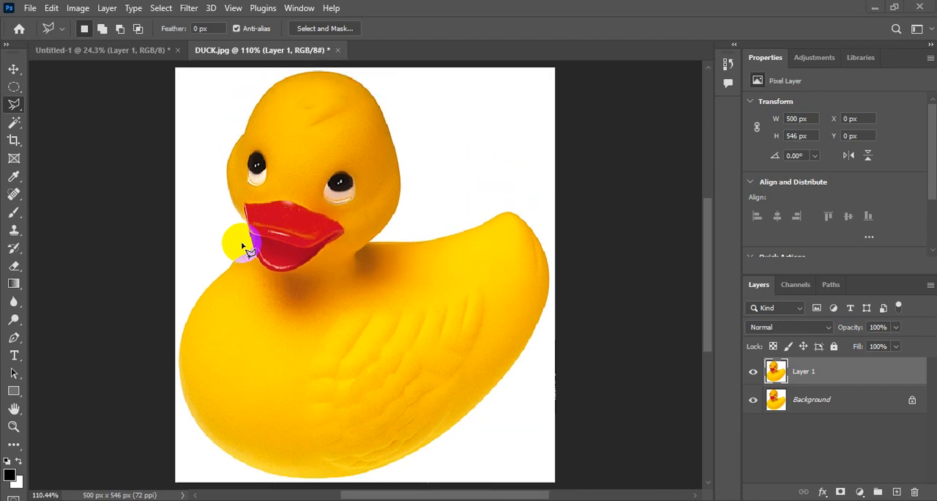
Trace the duck's head over the crown and down to the back of the neck with the Polygonal Lasso, removing misplaced points.
{"action": "left_click", "coordinate": [248, 131]}
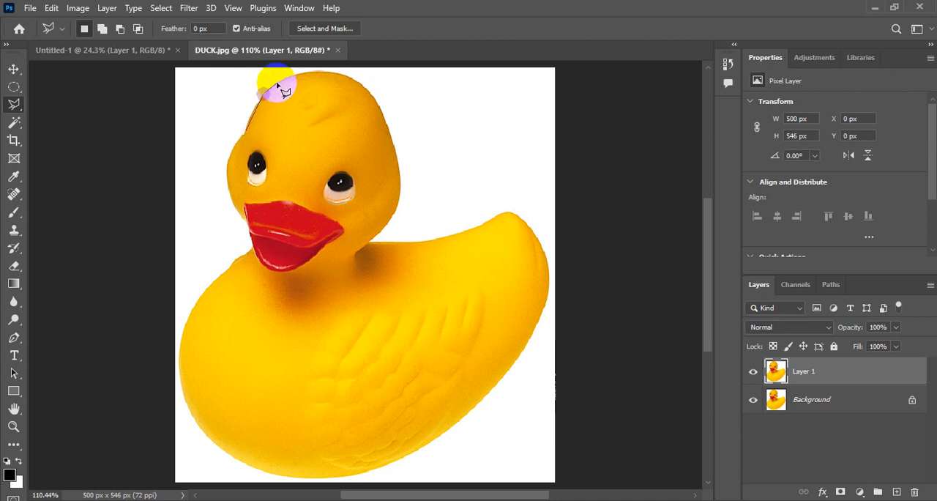
{"action": "left_click", "coordinate": [298, 73]}
{"action": "left_click", "coordinate": [348, 75]}
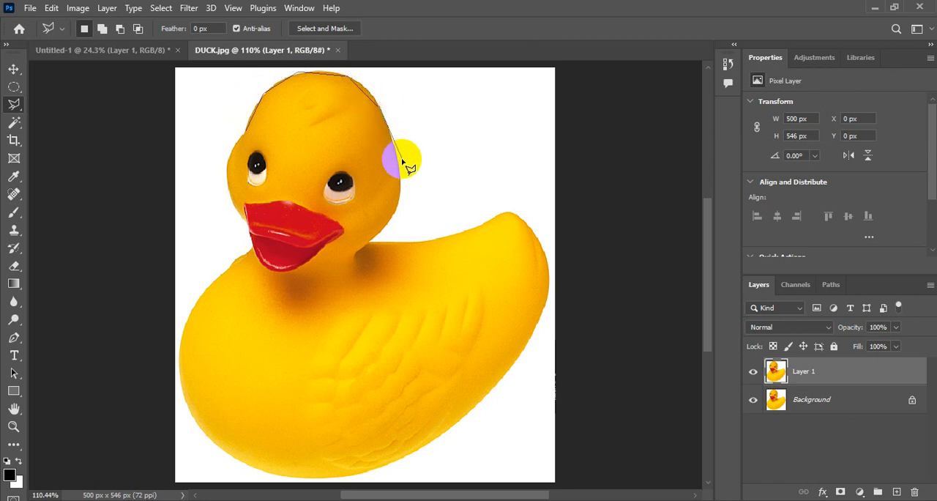
{"action": "left_click", "coordinate": [436, 228]}
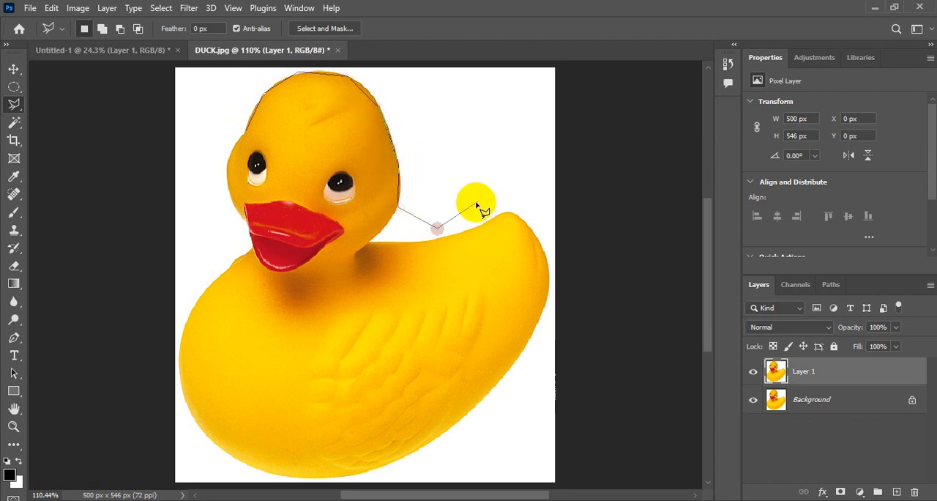
{"action": "left_click", "coordinate": [478, 199]}
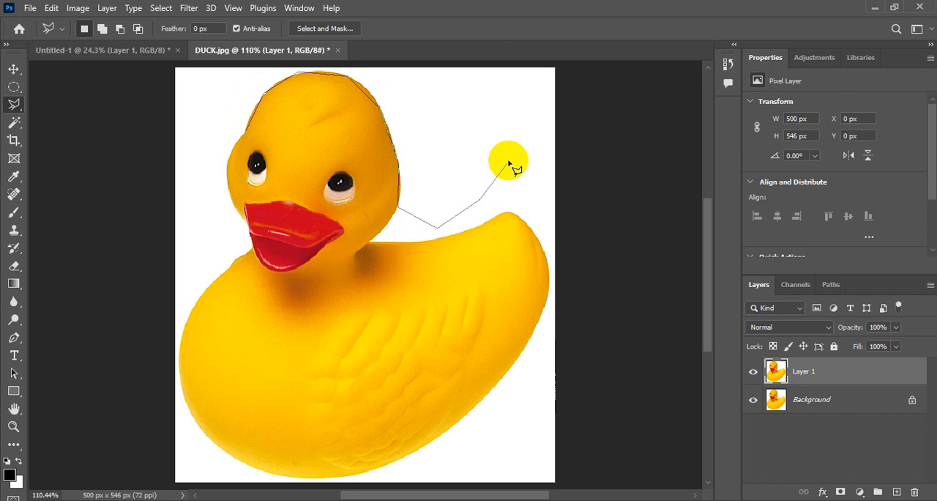
{"action": "key", "text": "Delete"}
{"action": "key", "text": "Delete"}
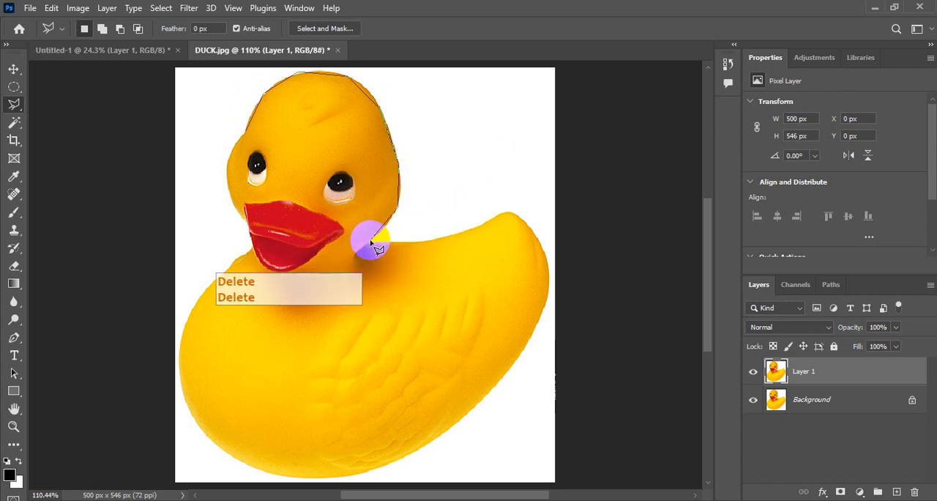
{"action": "left_click", "coordinate": [371, 242]}
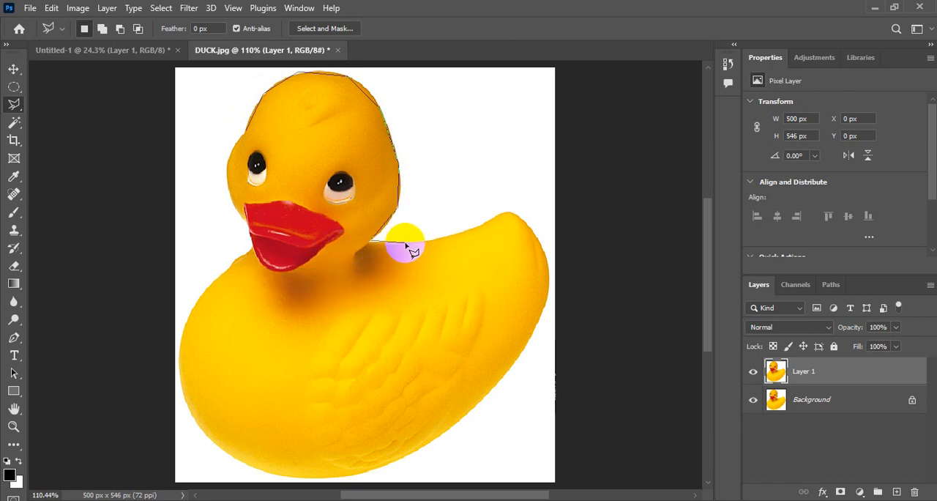
{"action": "key", "text": "ctrl+space"}
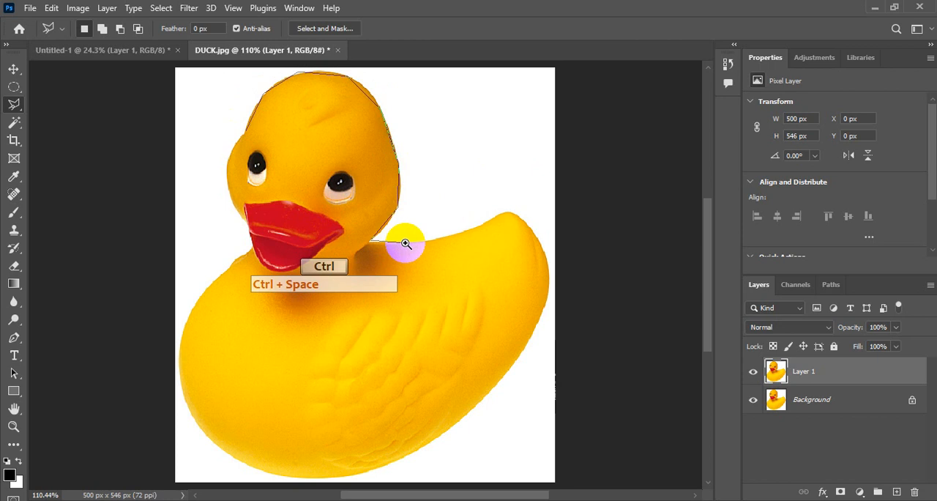
{"action": "left_click", "coordinate": [405, 243], "text": "ctrl"}
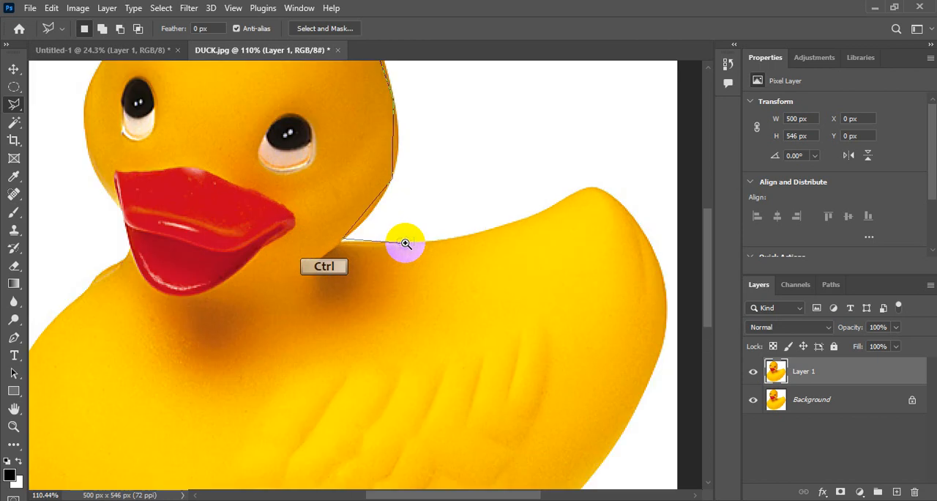
{"action": "left_click", "coordinate": [405, 243], "text": "ctrl"}
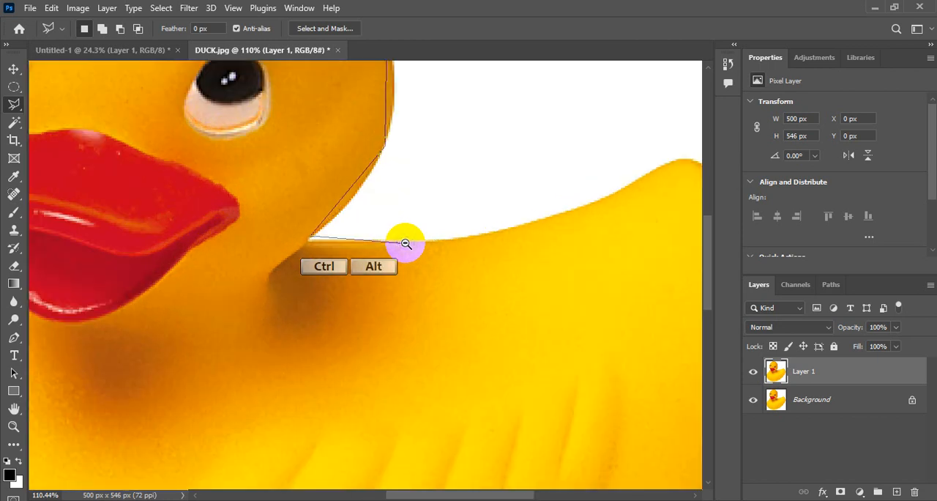
{"action": "left_click", "coordinate": [405, 243], "text": "ctrl+alt"}
{"action": "left_click", "coordinate": [404, 244], "text": "ctrl+alt"}
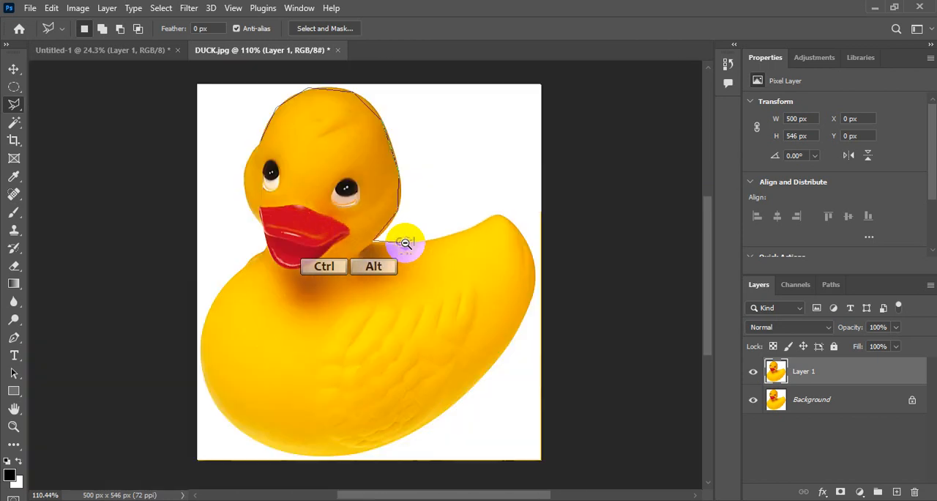
{"action": "key", "text": "ctrl+space"}
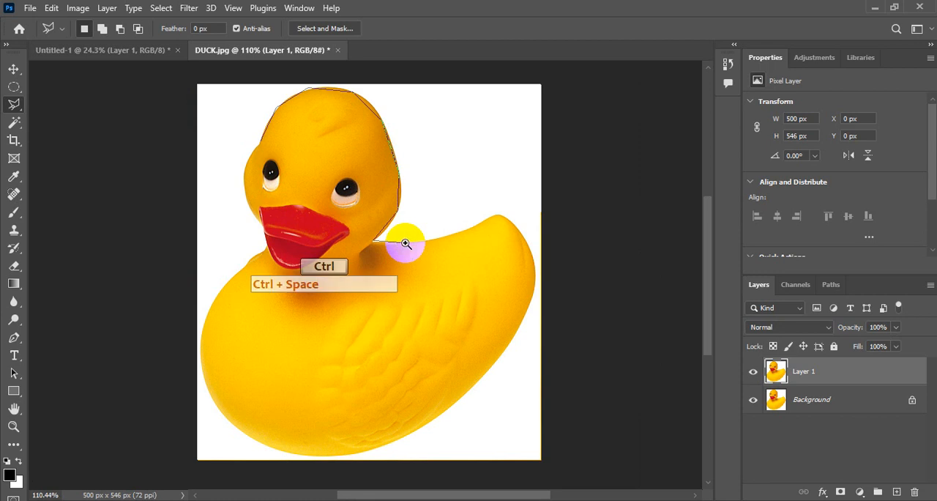
{"action": "left_click", "coordinate": [405, 243], "text": "ctrl+alt"}
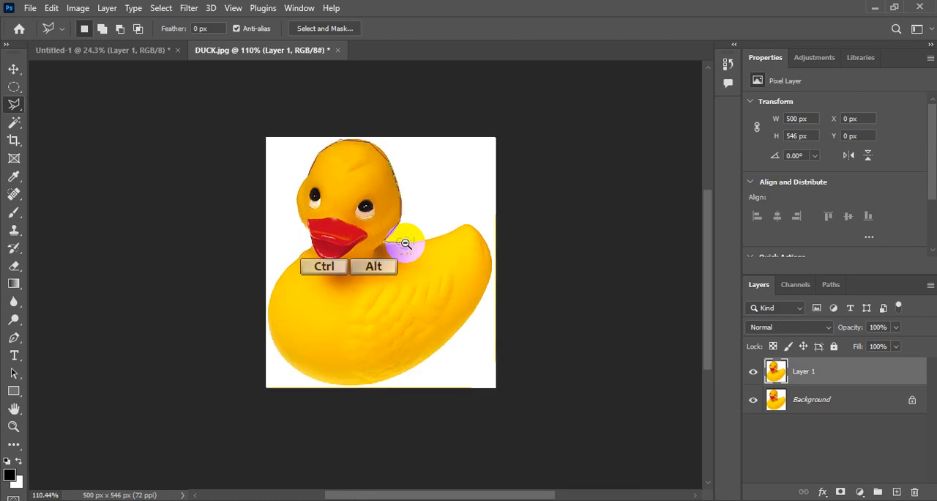
{"action": "key", "text": "ctrl+space"}
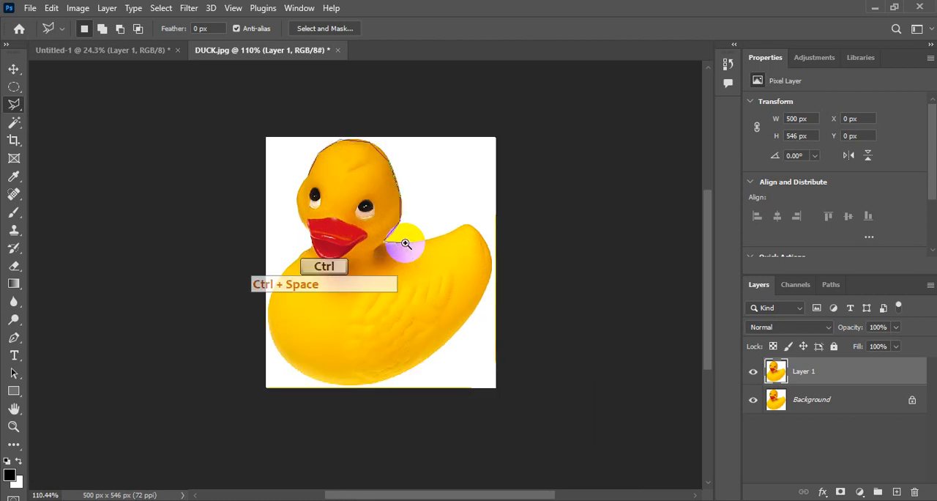
Remove the loosely placed Polygonal Lasso points around the duck's head, back to the starting point beside its forehead.
{"action": "left_click_drag", "start_coordinate": [406, 243], "coordinate": [399, 242]}
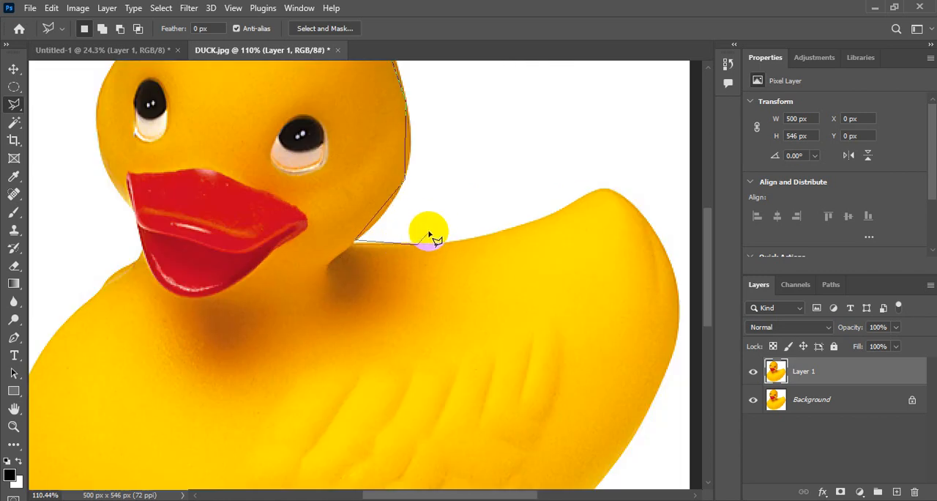
{"action": "key", "text": "space"}
{"action": "left_click_drag", "start_coordinate": [425, 221], "coordinate": [431, 352]}
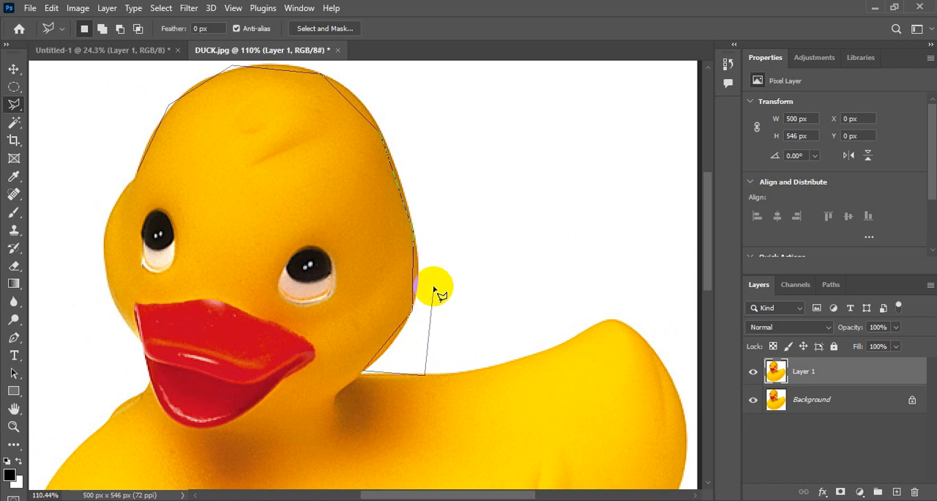
{"action": "key", "text": "Delete"}
{"action": "key", "text": "Delete"}
{"action": "key", "text": "Delete"}
{"action": "key", "text": "Delete"}
{"action": "key", "text": "Delete"}
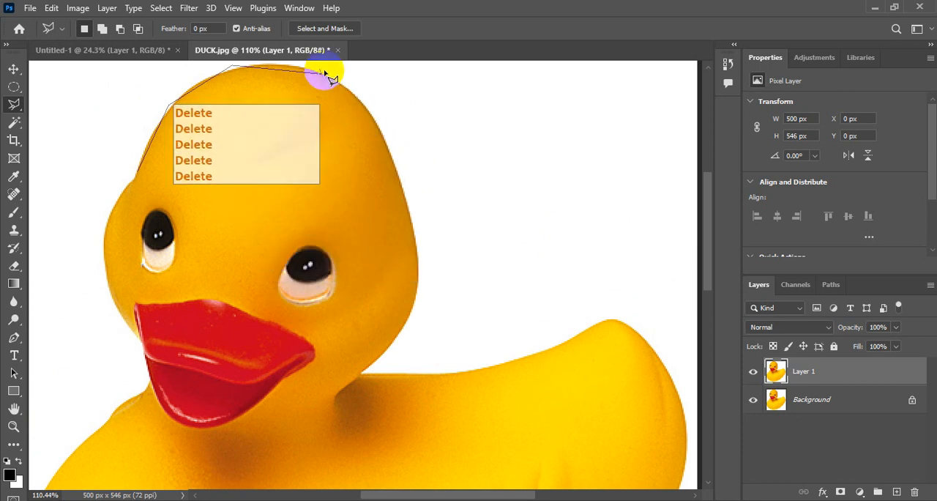
{"action": "key", "text": "Delete"}
{"action": "key", "text": "Delete"}
{"action": "key", "text": "Delete"}
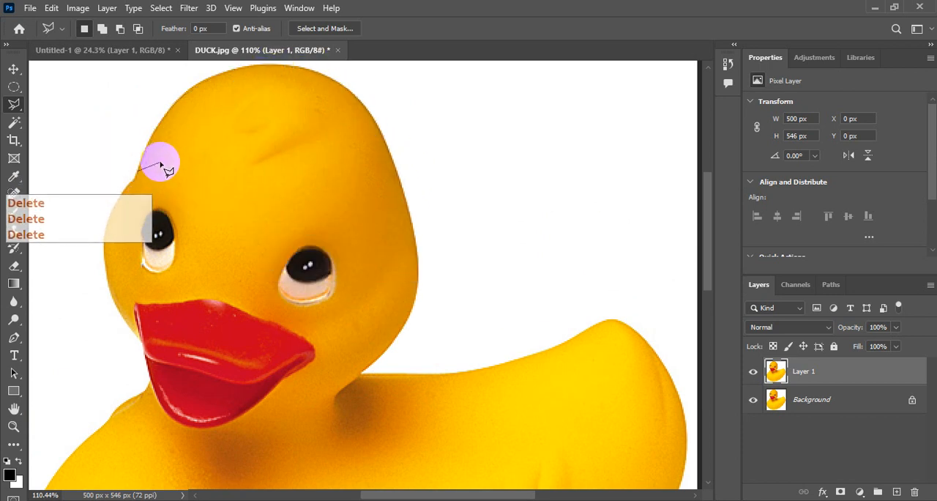
Retrace the duck closely with the Polygonal Lasso over the crown, down the back of the head and along the back past the tail tip.
{"action": "left_click", "coordinate": [154, 130]}
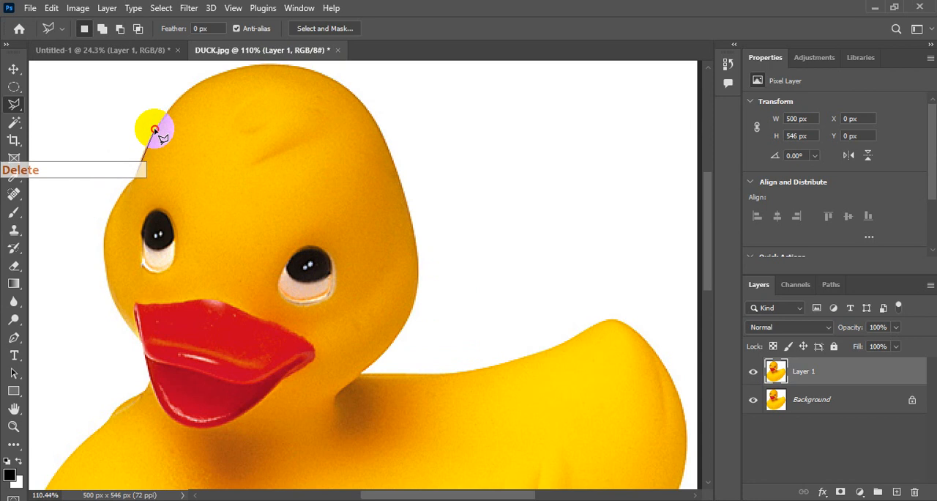
{"action": "left_click", "coordinate": [185, 96]}
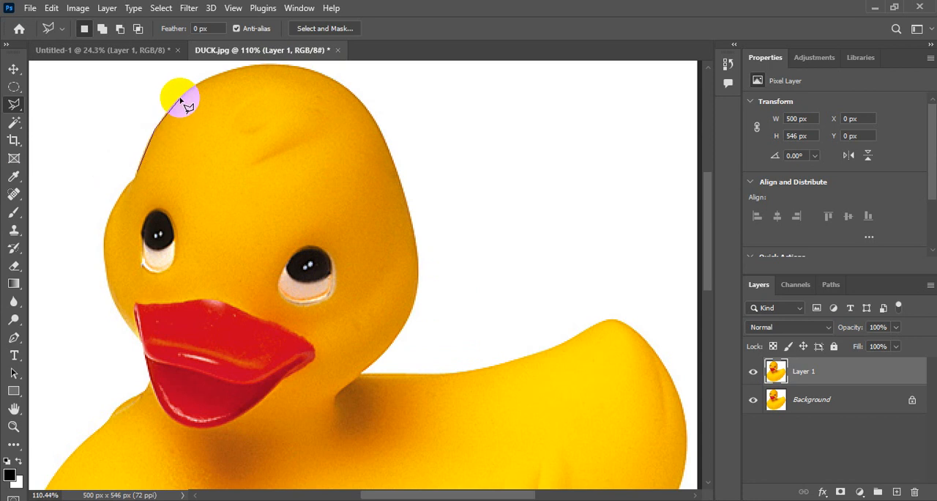
{"action": "left_click", "coordinate": [215, 74]}
{"action": "left_click", "coordinate": [313, 69]}
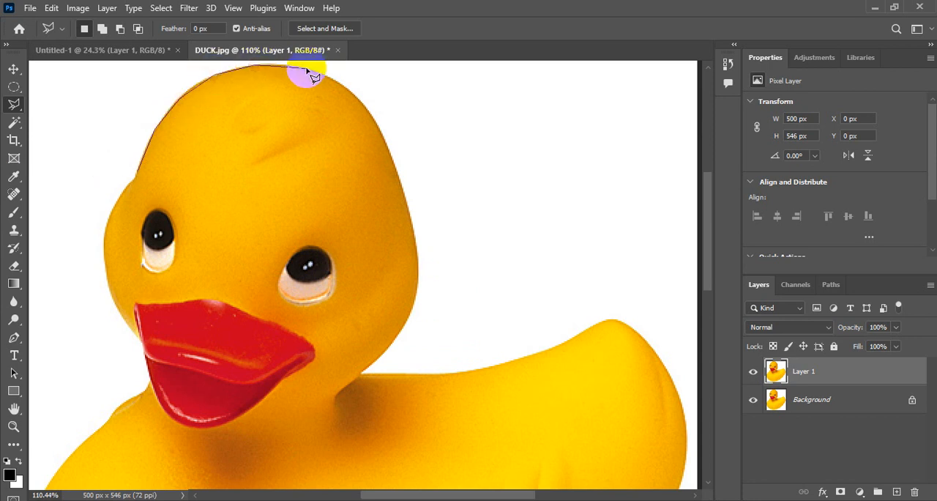
{"action": "left_click", "coordinate": [346, 81]}
{"action": "mouse_move", "coordinate": [349, 89]}
{"action": "left_mouse_down"}
{"action": "mouse_move", "coordinate": [402, 161]}
{"action": "mouse_move", "coordinate": [393, 167]}
{"action": "mouse_move", "coordinate": [412, 199]}
{"action": "mouse_move", "coordinate": [408, 228]}
{"action": "mouse_move", "coordinate": [422, 263]}
{"action": "mouse_move", "coordinate": [413, 313]}
{"action": "mouse_move", "coordinate": [363, 384]}
{"action": "mouse_move", "coordinate": [361, 373]}
{"action": "mouse_move", "coordinate": [498, 372]}
{"action": "mouse_move", "coordinate": [614, 316]}
{"action": "mouse_move", "coordinate": [609, 323]}
{"action": "mouse_move", "coordinate": [649, 343]}
{"action": "mouse_move", "coordinate": [645, 333]}
{"action": "mouse_move", "coordinate": [634, 330]}
{"action": "mouse_move", "coordinate": [678, 403]}
{"action": "left_mouse_up"}
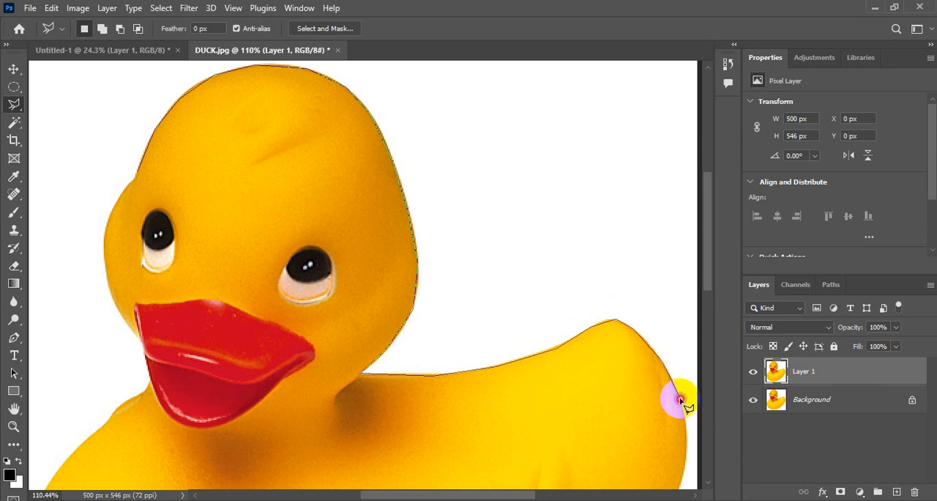
Continue the Polygonal Lasso outline from the tail down the rear and along the belly to the front of the body.
{"action": "key", "text": "space"}
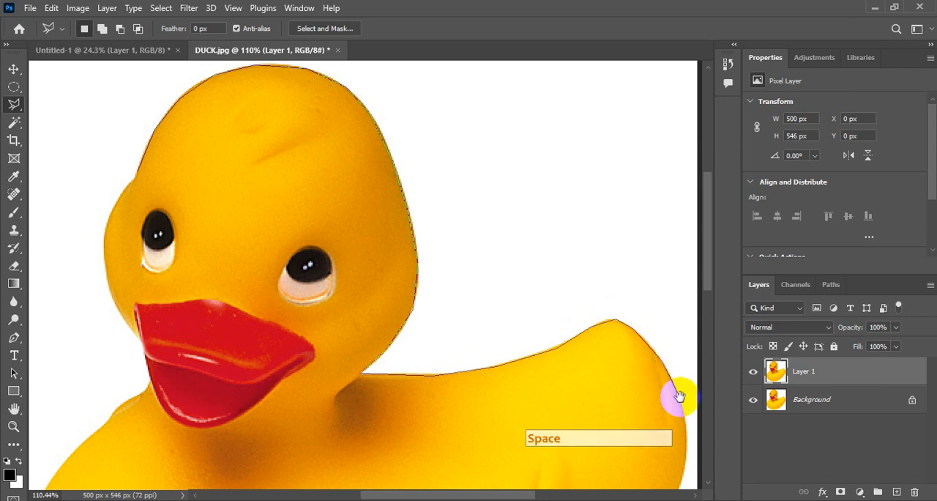
{"action": "left_click_drag", "start_coordinate": [673, 391], "coordinate": [659, 176]}
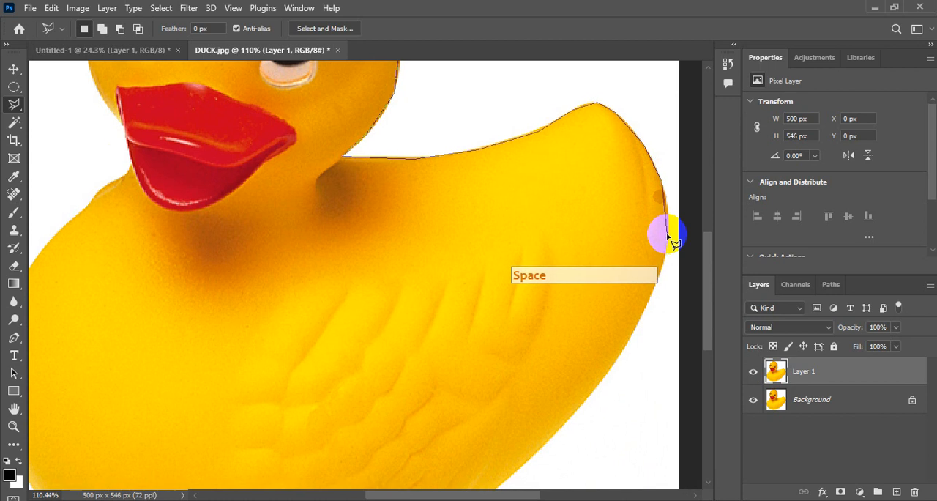
{"action": "mouse_move", "coordinate": [667, 224]}
{"action": "left_mouse_down"}
{"action": "mouse_move", "coordinate": [661, 279]}
{"action": "mouse_move", "coordinate": [619, 365]}
{"action": "mouse_move", "coordinate": [550, 429]}
{"action": "mouse_move", "coordinate": [546, 457]}
{"action": "left_mouse_up"}
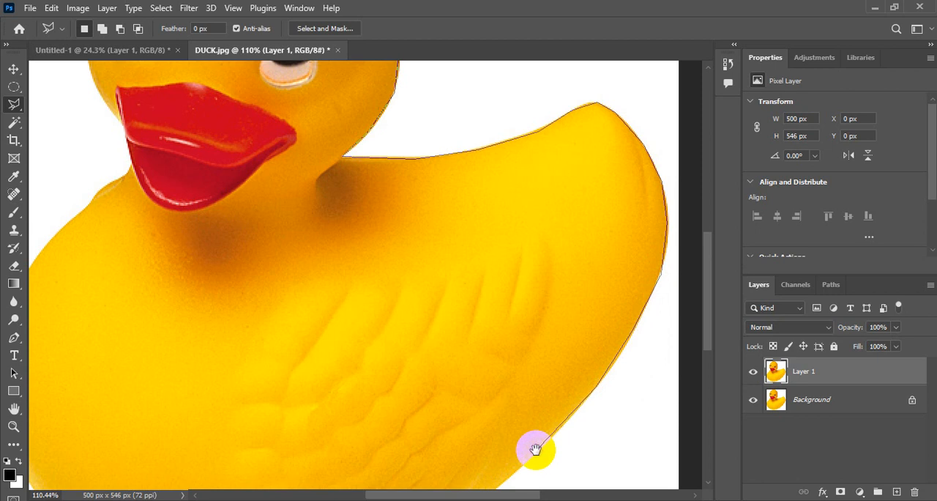
{"action": "left_click_drag", "start_coordinate": [546, 423], "coordinate": [614, 188]}
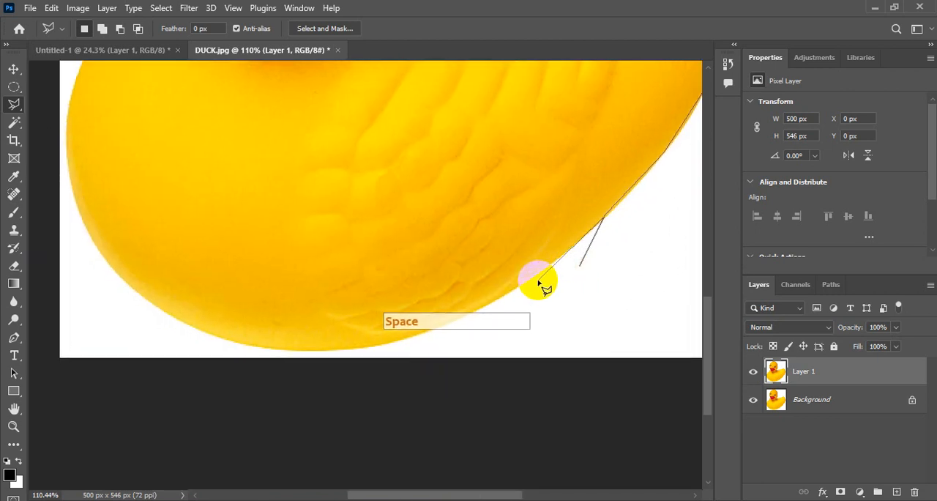
{"action": "mouse_move", "coordinate": [538, 283]}
{"action": "left_mouse_down"}
{"action": "mouse_move", "coordinate": [481, 313]}
{"action": "mouse_move", "coordinate": [382, 352]}
{"action": "mouse_move", "coordinate": [383, 344]}
{"action": "mouse_move", "coordinate": [322, 362]}
{"action": "mouse_move", "coordinate": [333, 351]}
{"action": "mouse_move", "coordinate": [249, 350]}
{"action": "mouse_move", "coordinate": [185, 326]}
{"action": "mouse_move", "coordinate": [101, 268]}
{"action": "mouse_move", "coordinate": [66, 153]}
{"action": "mouse_move", "coordinate": [92, 327]}
{"action": "left_mouse_up"}
Trace up the duck's chest, beak and cheek, removing a misplaced point, and close the Polygonal Lasso selection at its starting point.
{"action": "key", "text": "space"}
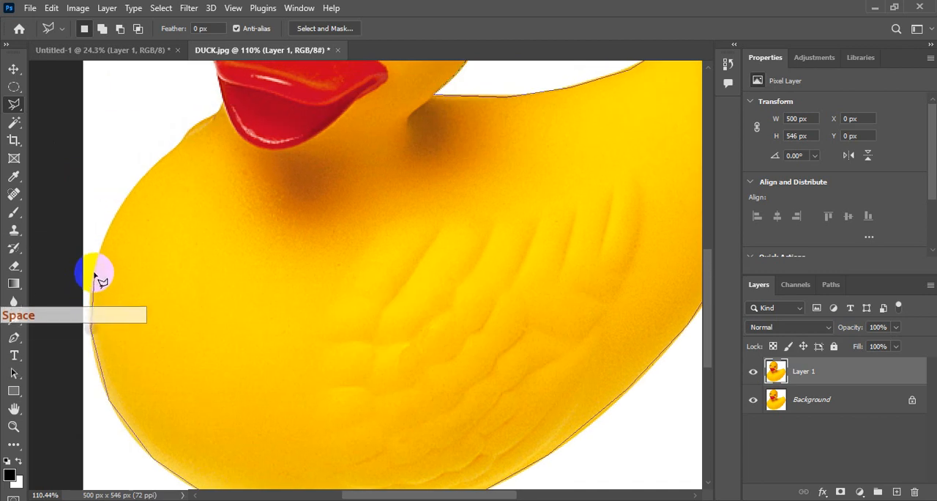
{"action": "mouse_move", "coordinate": [98, 272]}
{"action": "left_mouse_down"}
{"action": "mouse_move", "coordinate": [115, 213]}
{"action": "mouse_move", "coordinate": [148, 168]}
{"action": "mouse_move", "coordinate": [214, 112]}
{"action": "mouse_move", "coordinate": [212, 243]}
{"action": "mouse_move", "coordinate": [219, 205]}
{"action": "mouse_move", "coordinate": [185, 155]}
{"action": "mouse_move", "coordinate": [226, 333]}
{"action": "mouse_move", "coordinate": [218, 282]}
{"action": "left_mouse_up"}
{"action": "key", "text": "space"}
{"action": "key", "text": "space"}
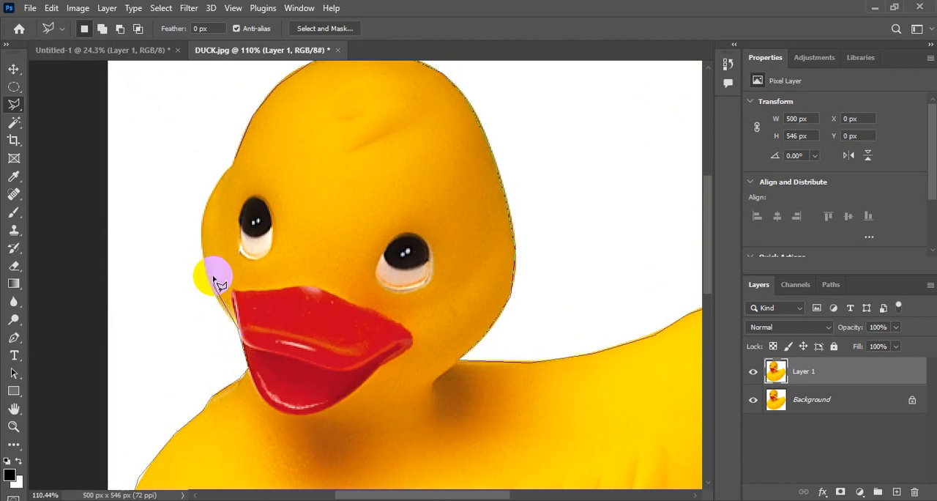
{"action": "key", "text": "Delete"}
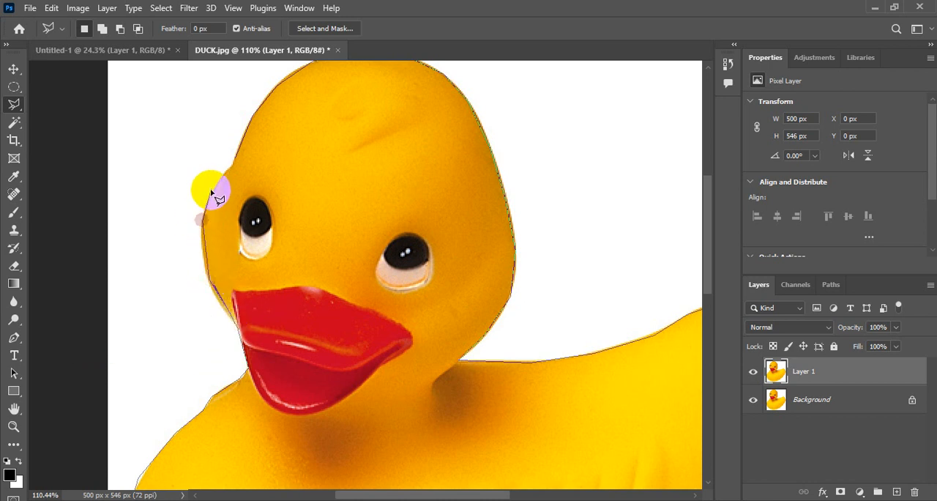
{"action": "left_click", "coordinate": [234, 157]}
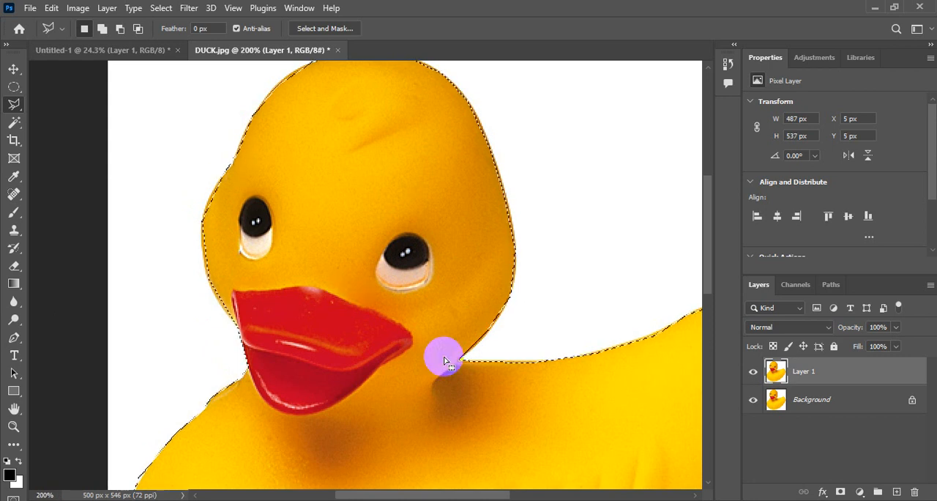
{"action": "key", "text": "ctrl+0"}
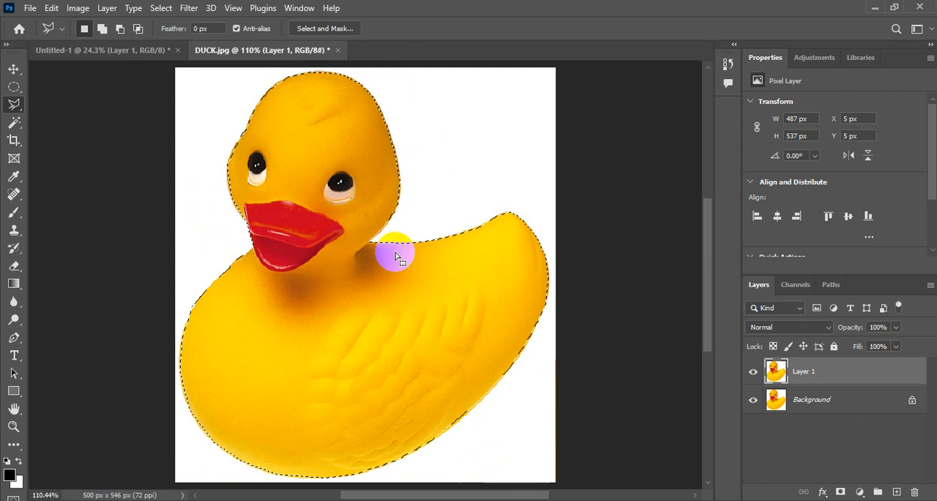
Copy the selected duck from DUCK.jpg and paste it into the black Untitled-1 document.
{"action": "left_click_drag", "start_coordinate": [13, 106], "coordinate": [92, 128]}
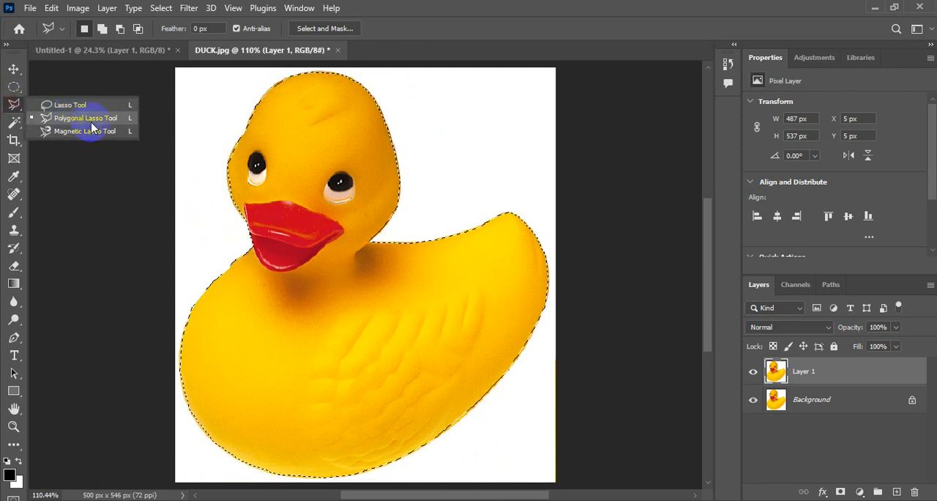
{"action": "left_click", "coordinate": [16, 104]}
{"action": "left_click", "coordinate": [51, 8]}
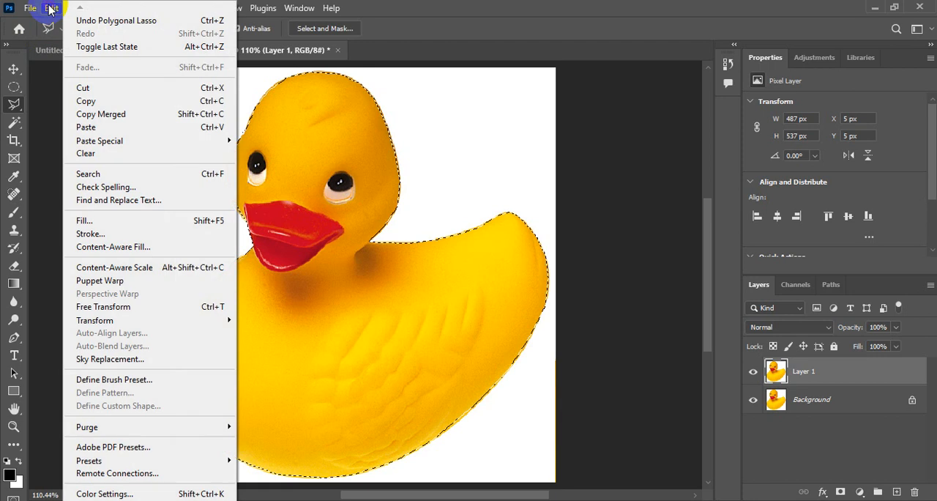
{"action": "left_click", "coordinate": [88, 101]}
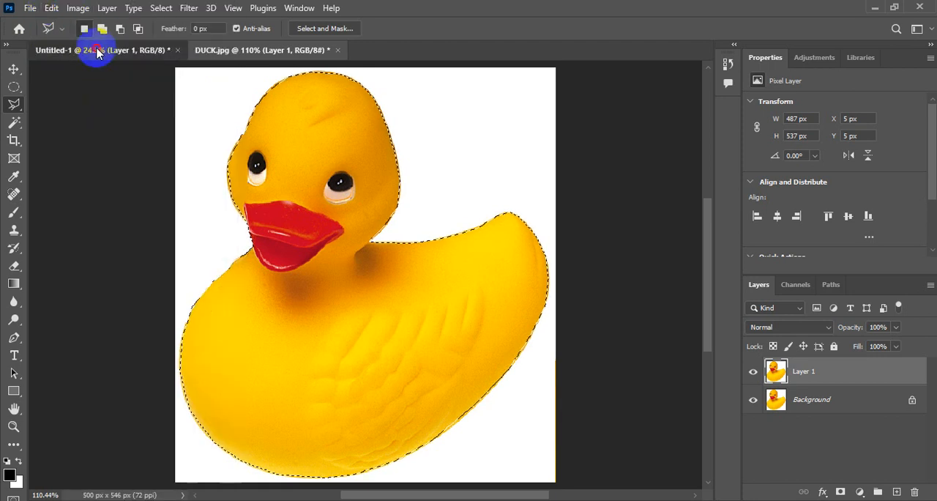
{"action": "left_click", "coordinate": [96, 50]}
{"action": "left_click", "coordinate": [51, 8]}
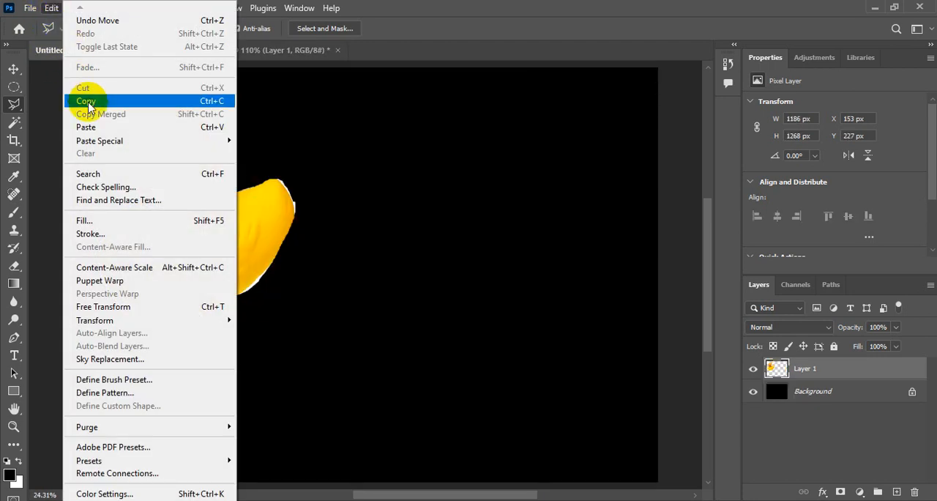
{"action": "left_click", "coordinate": [98, 129]}
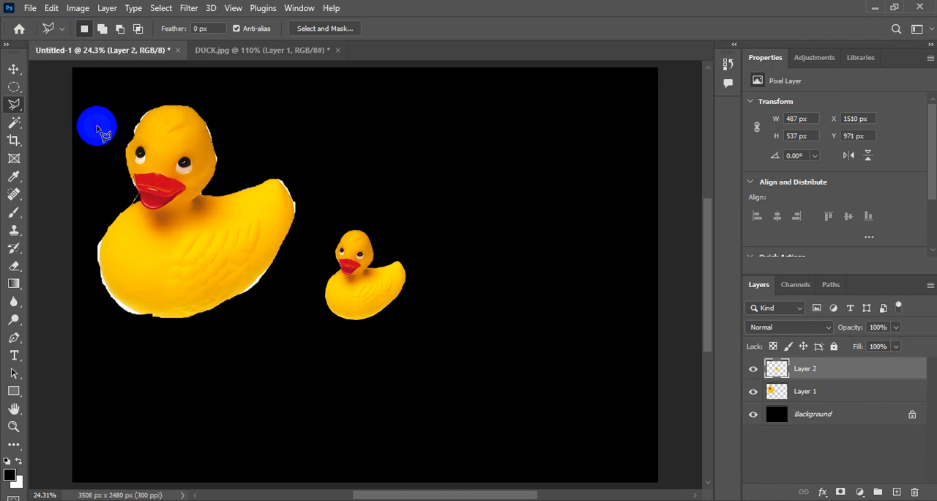
Enlarge the newly pasted duck to about 207% with Free Transform and place it beside the first duck at about X 1457 px, Y 129 px.
{"action": "left_click", "coordinate": [13, 70]}
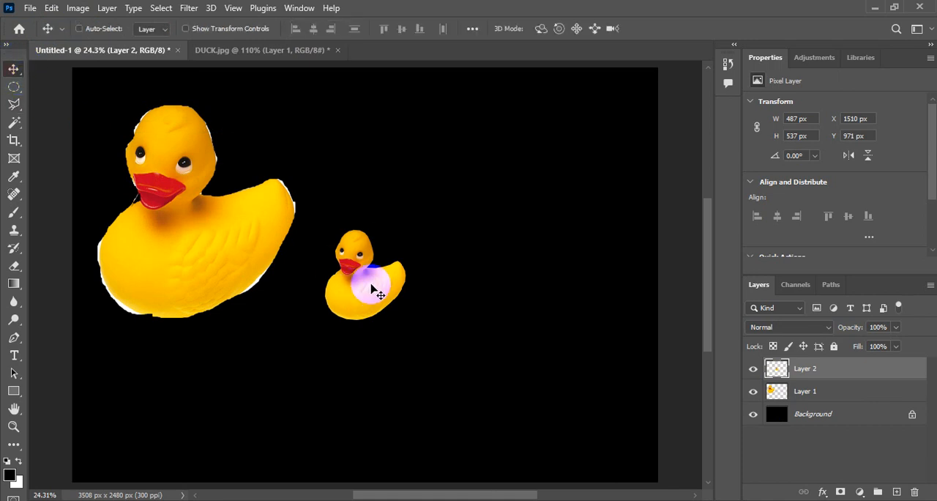
{"action": "left_click_drag", "start_coordinate": [370, 287], "coordinate": [415, 292]}
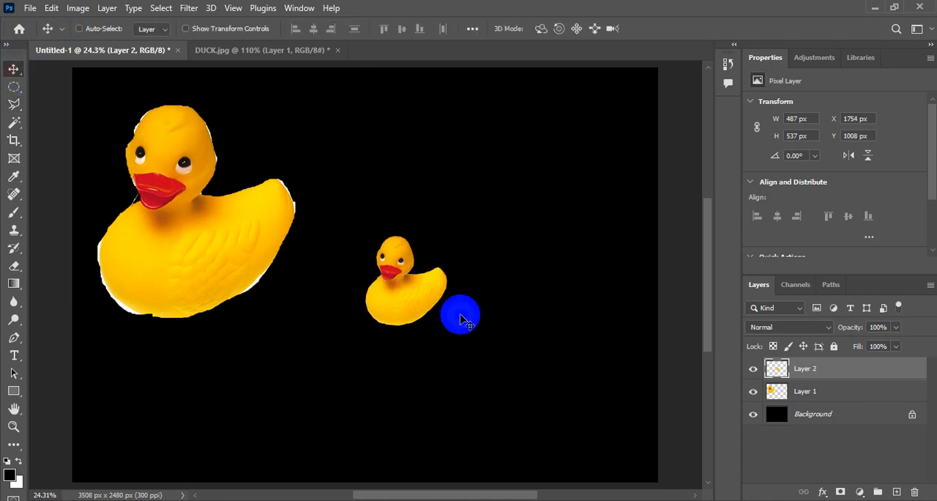
{"action": "key", "text": "ctrl+t"}
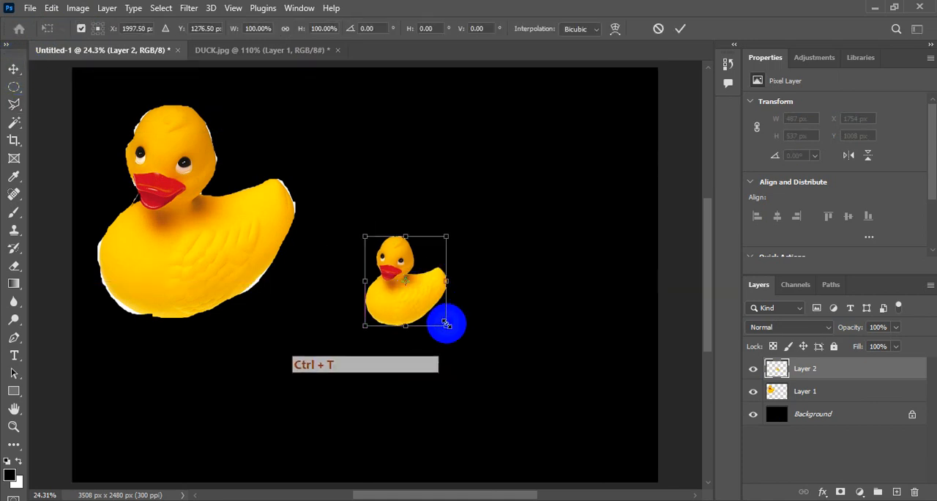
{"action": "left_click_drag", "start_coordinate": [446, 322], "coordinate": [489, 373]}
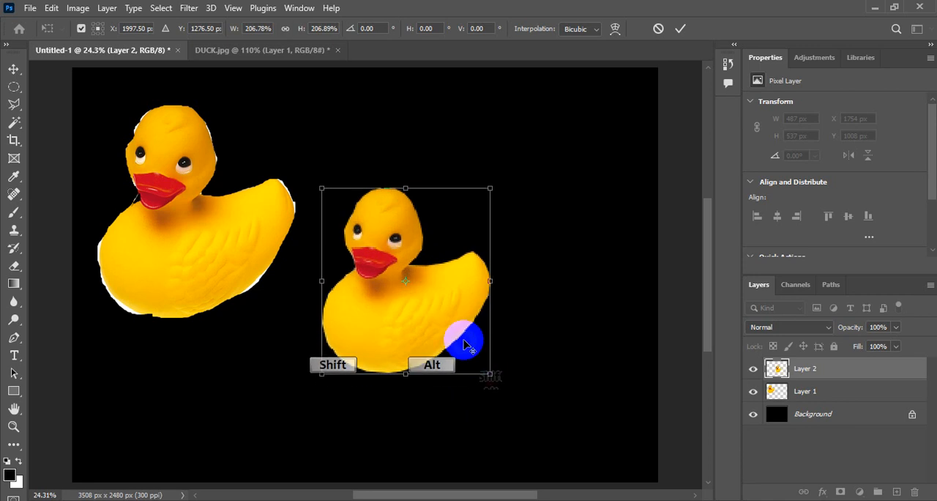
{"action": "left_click", "coordinate": [680, 29]}
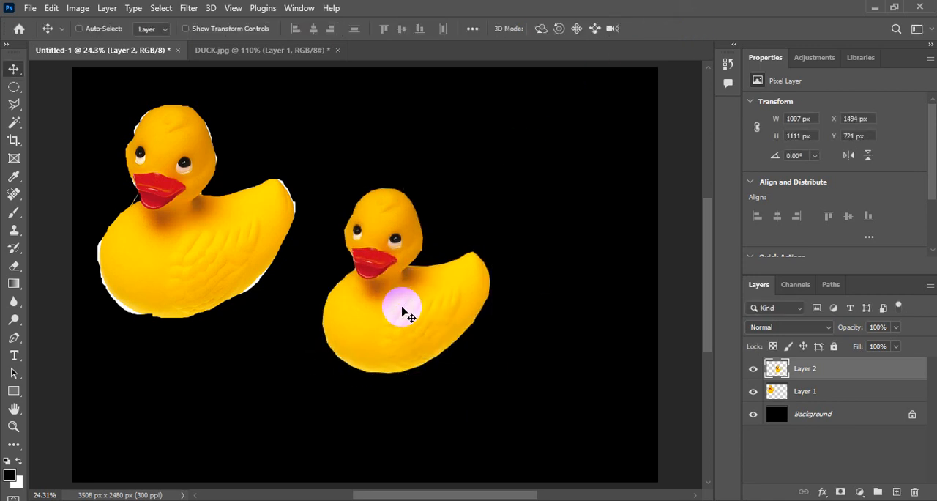
{"action": "left_click_drag", "start_coordinate": [402, 301], "coordinate": [397, 202]}
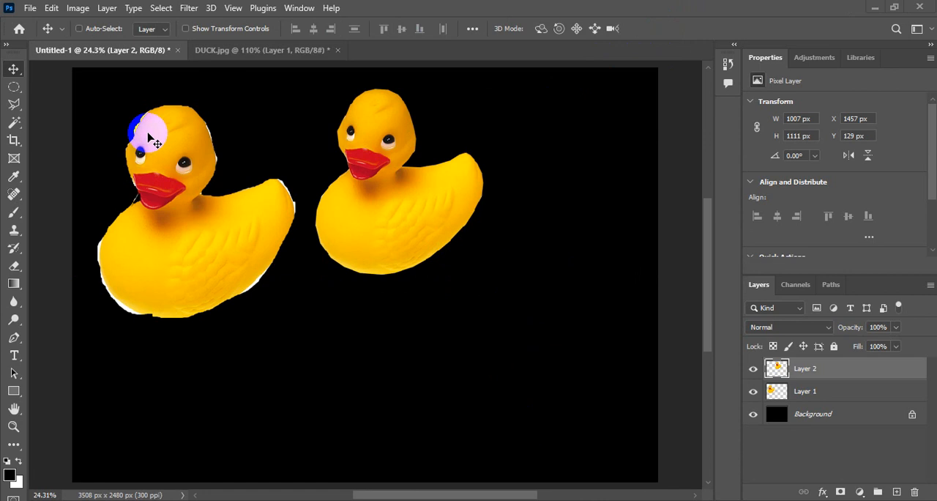
Switch to DUCK.jpg and clear the existing selection around the duck.
{"action": "left_click", "coordinate": [230, 51]}
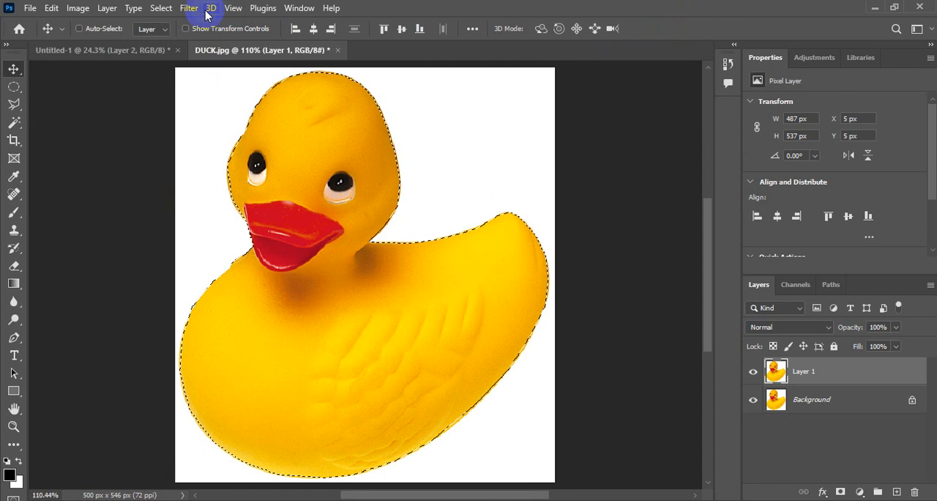
{"action": "left_click", "coordinate": [161, 8]}
{"action": "left_click", "coordinate": [165, 34]}
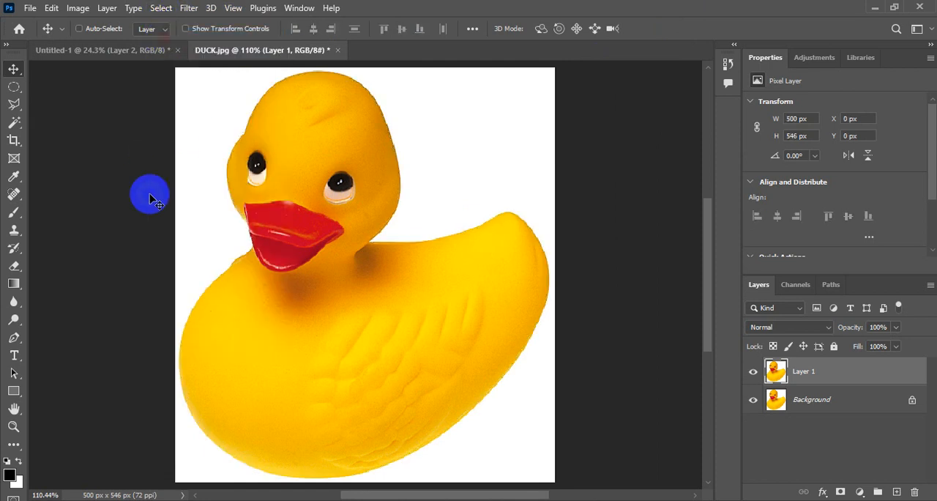
Start a Magnetic Lasso outline at the duck's forehead and trace it over the head, back and tail to the rear.
{"action": "mouse_move", "coordinate": [19, 110]}
{"action": "left_mouse_down"}
{"action": "mouse_move", "coordinate": [16, 99]}
{"action": "mouse_move", "coordinate": [59, 141]}
{"action": "mouse_move", "coordinate": [90, 139]}
{"action": "mouse_move", "coordinate": [79, 133]}
{"action": "left_mouse_up"}
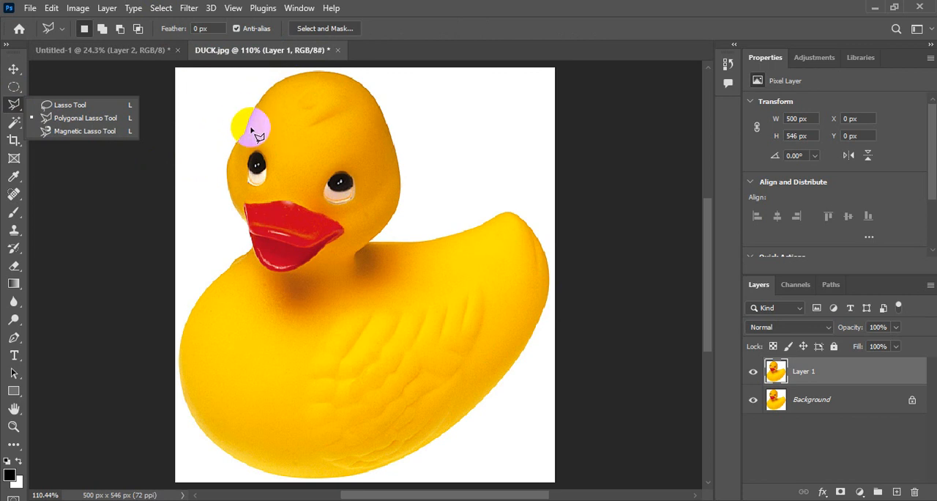
{"action": "left_click", "coordinate": [77, 132]}
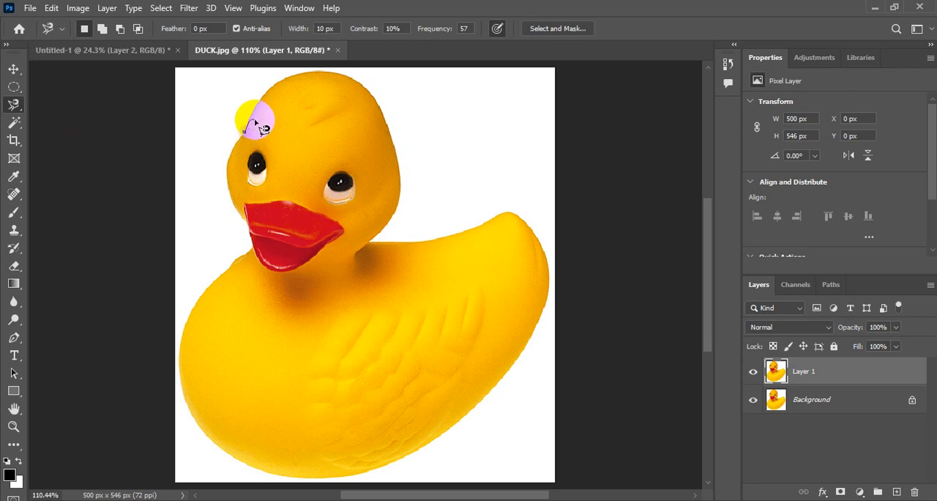
{"action": "left_click", "coordinate": [253, 126]}
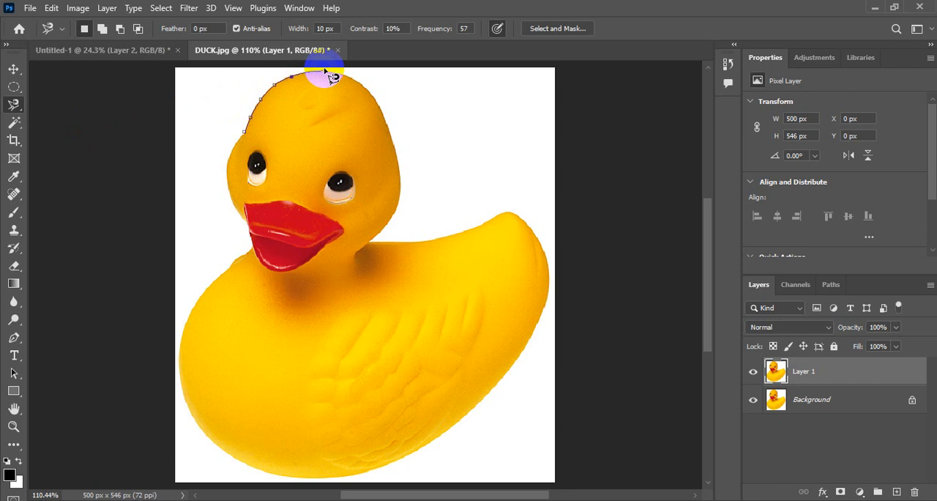
{"action": "mouse_move", "coordinate": [325, 70]}
{"action": "left_mouse_down"}
{"action": "mouse_move", "coordinate": [383, 105]}
{"action": "mouse_move", "coordinate": [401, 155]}
{"action": "mouse_move", "coordinate": [400, 206]}
{"action": "mouse_move", "coordinate": [367, 244]}
{"action": "mouse_move", "coordinate": [441, 237]}
{"action": "mouse_move", "coordinate": [507, 215]}
{"action": "mouse_move", "coordinate": [527, 221]}
{"action": "mouse_move", "coordinate": [542, 243]}
{"action": "mouse_move", "coordinate": [554, 281]}
{"action": "mouse_move", "coordinate": [542, 326]}
{"action": "mouse_move", "coordinate": [488, 360]}
{"action": "left_mouse_up"}
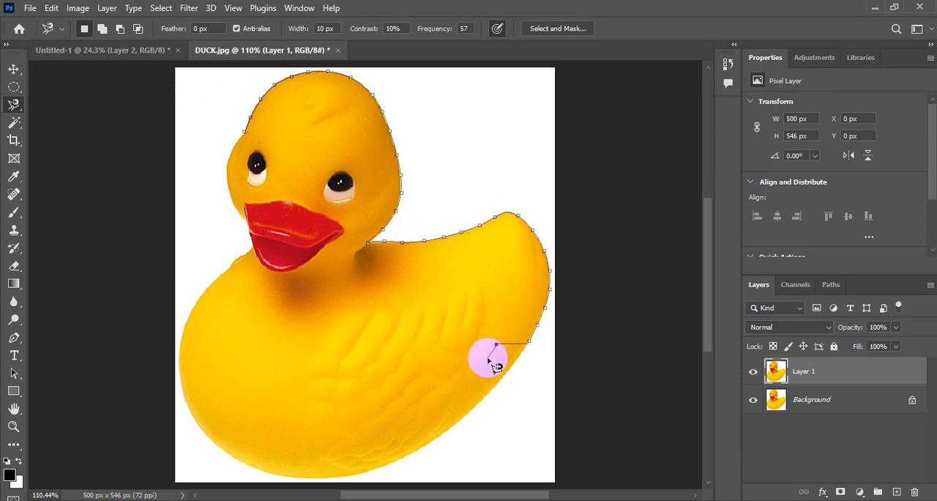
Remove the stray points at the rear, close the Magnetic Lasso outline around belly, chest and face, and switch to the Move tool.
{"action": "key", "text": "Delete"}
{"action": "key", "text": "Delete"}
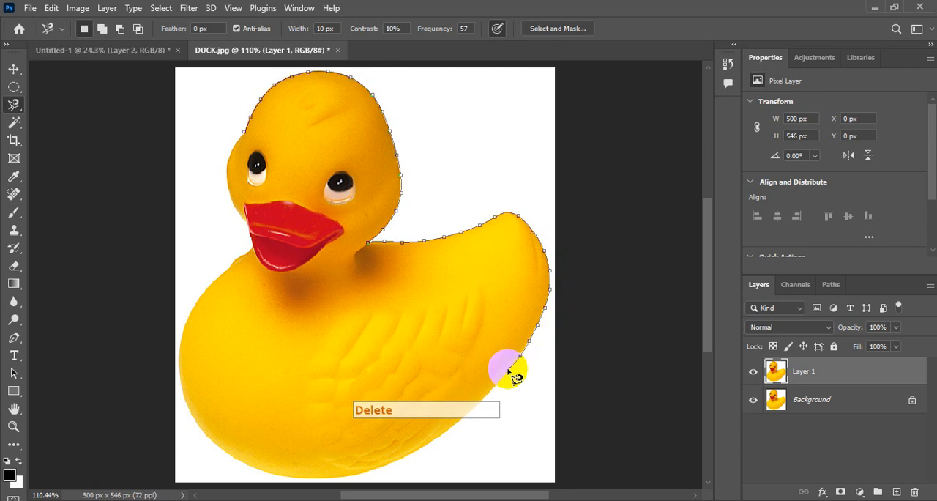
{"action": "key", "text": "Delete"}
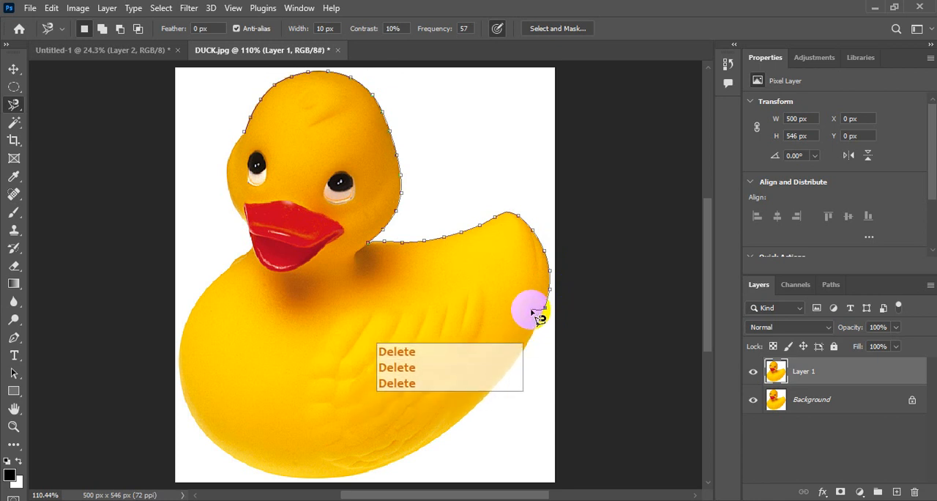
{"action": "mouse_move", "coordinate": [543, 319]}
{"action": "left_mouse_down"}
{"action": "mouse_move", "coordinate": [493, 391]}
{"action": "mouse_move", "coordinate": [420, 450]}
{"action": "mouse_move", "coordinate": [340, 479]}
{"action": "mouse_move", "coordinate": [257, 474]}
{"action": "mouse_move", "coordinate": [200, 435]}
{"action": "mouse_move", "coordinate": [177, 364]}
{"action": "mouse_move", "coordinate": [189, 314]}
{"action": "mouse_move", "coordinate": [256, 237]}
{"action": "left_mouse_up"}
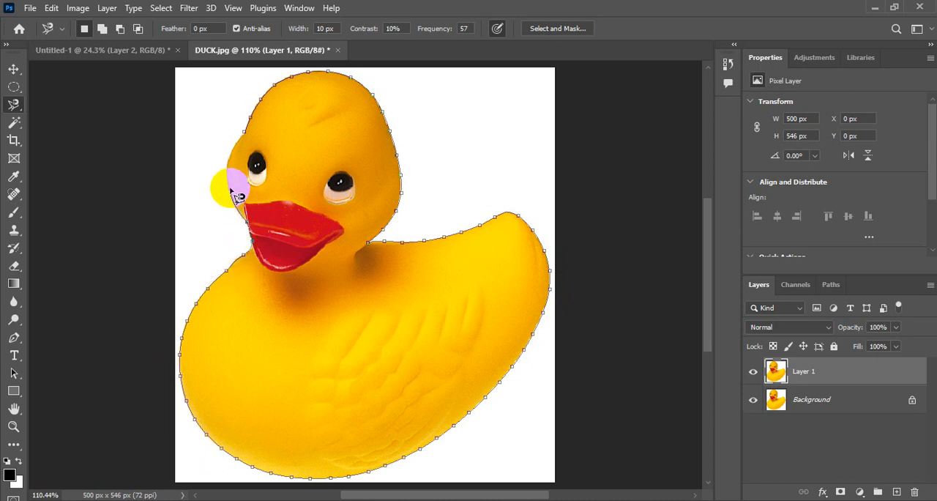
{"action": "left_click", "coordinate": [249, 137]}
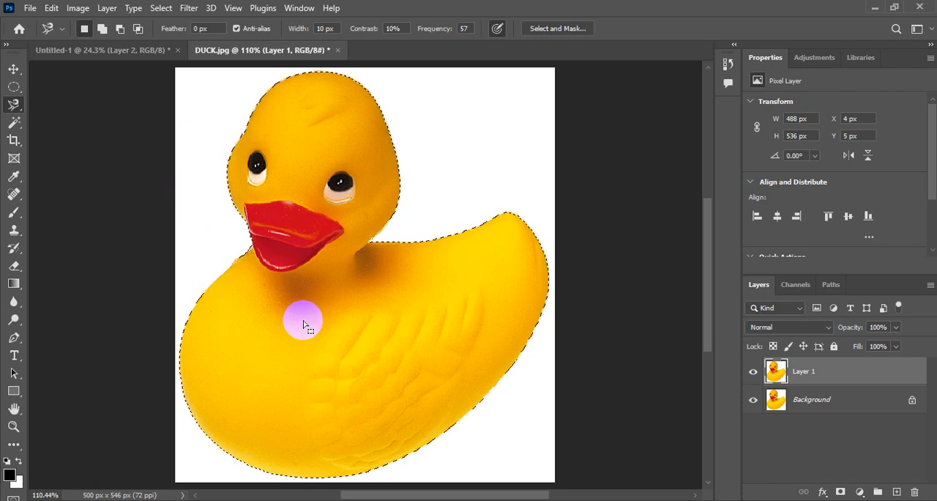
{"action": "left_click", "coordinate": [13, 71]}
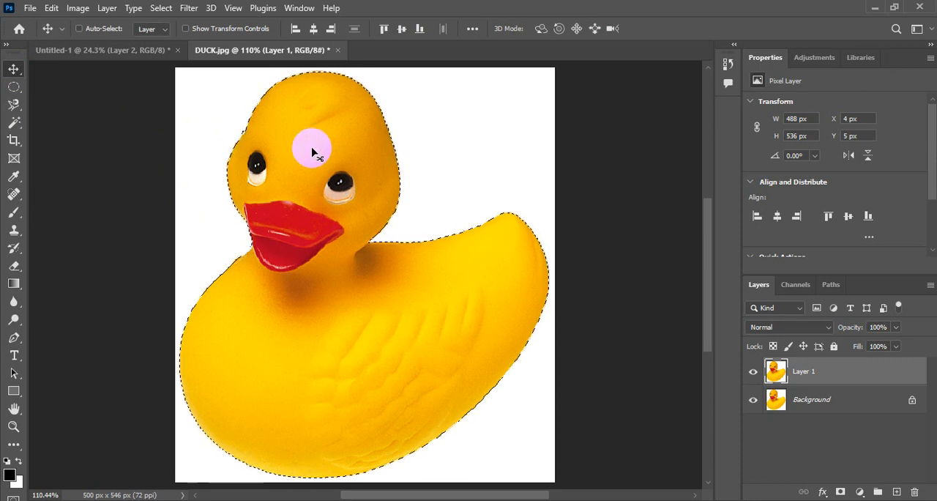
{"action": "left_click", "coordinate": [51, 8]}
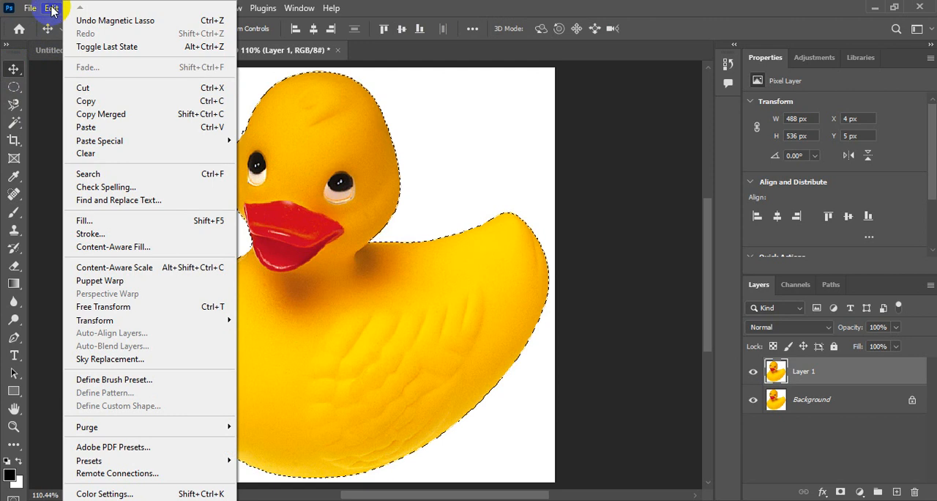
{"action": "left_click", "coordinate": [52, 8]}
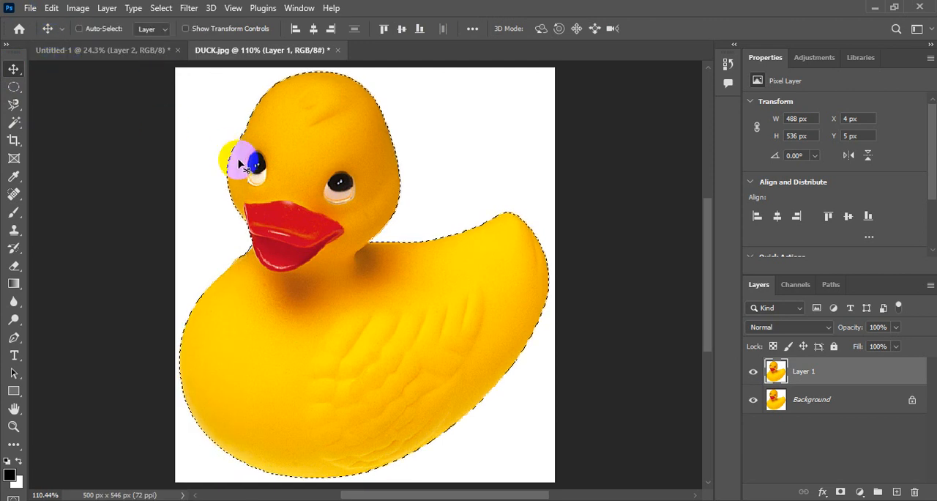
{"action": "left_click", "coordinate": [5, 64]}
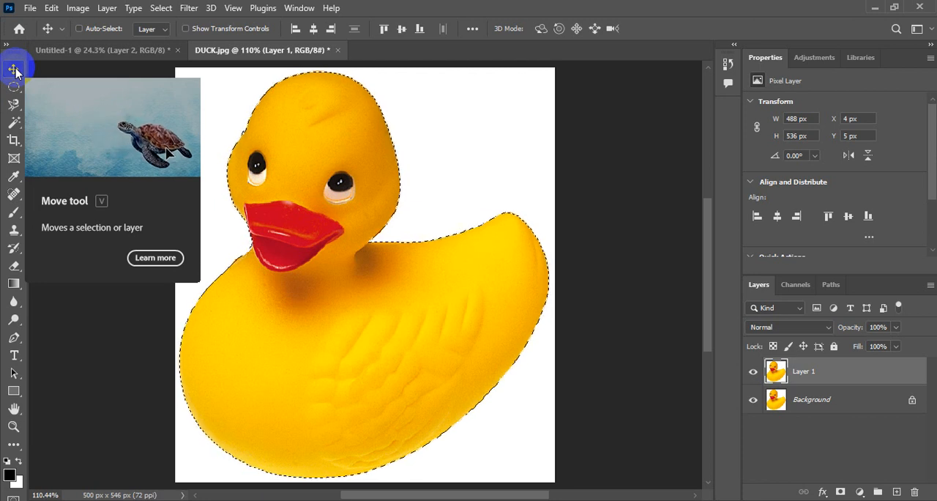
{"action": "left_click", "coordinate": [793, 384]}
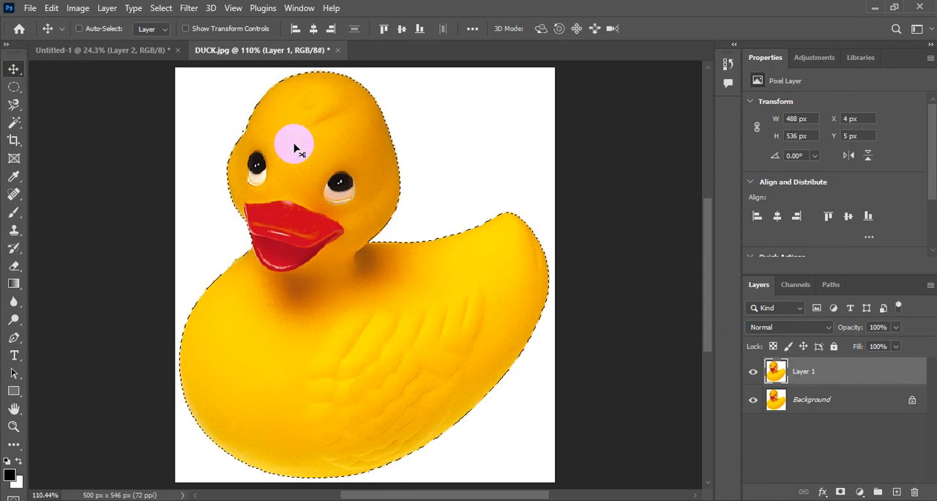
{"action": "key", "text": "F5"}
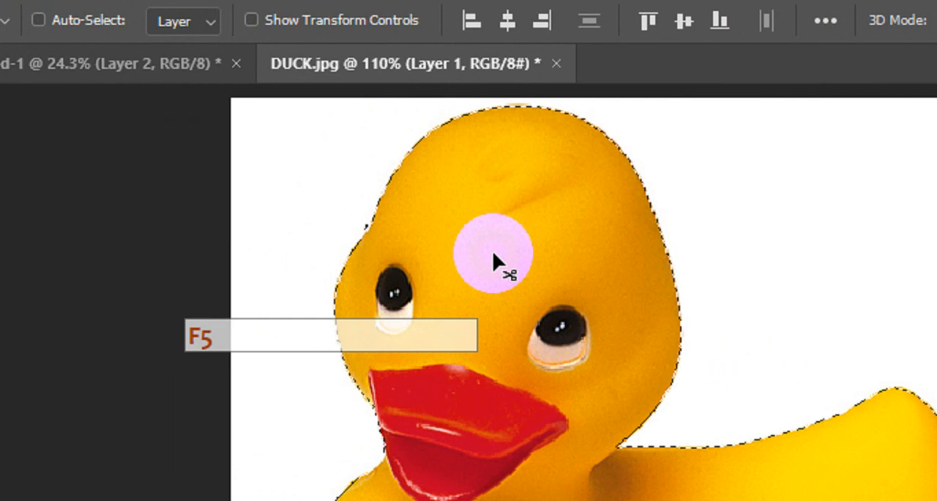
{"action": "key", "text": "F5"}
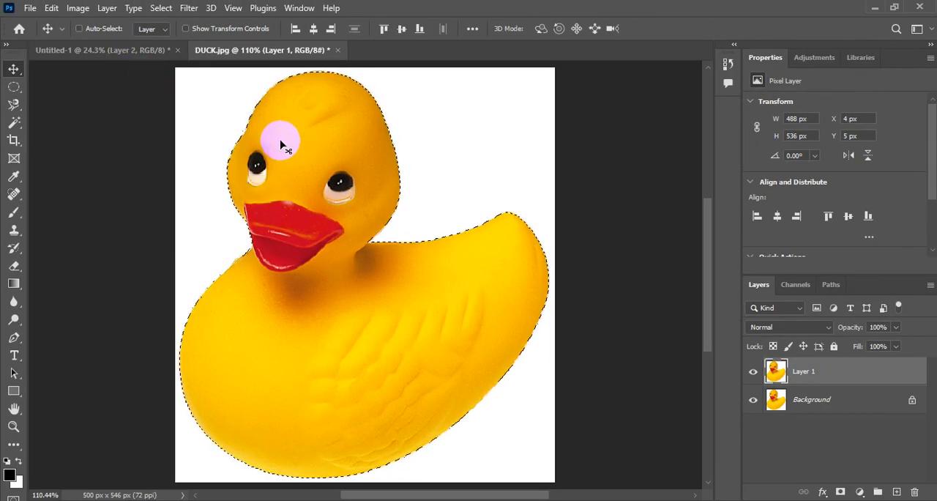
Move the selected duck from DUCK.jpg into Untitled-1 with the Move tool and place it at about X 2377 px, Y 1627 px.
{"action": "left_click_drag", "start_coordinate": [281, 142], "coordinate": [143, 71]}
{"action": "left_click_drag", "start_coordinate": [217, 131], "coordinate": [347, 231]}
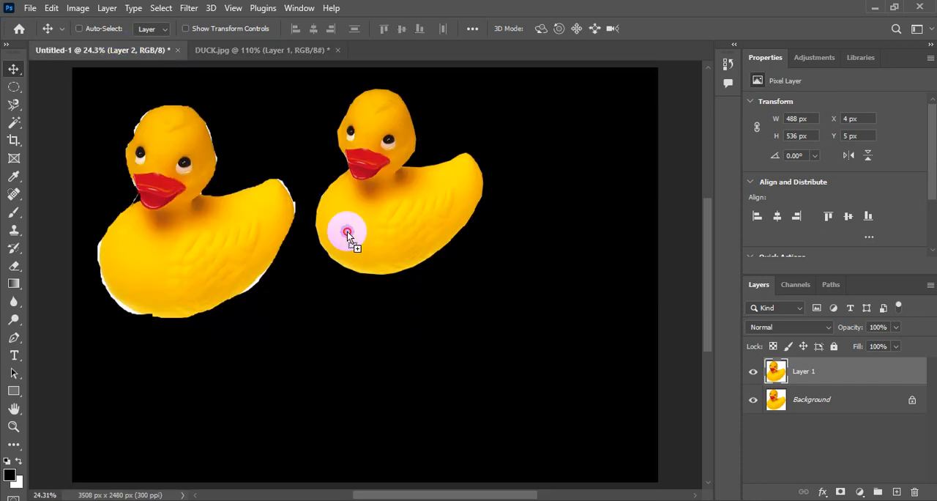
{"action": "left_click_drag", "start_coordinate": [442, 327], "coordinate": [451, 330]}
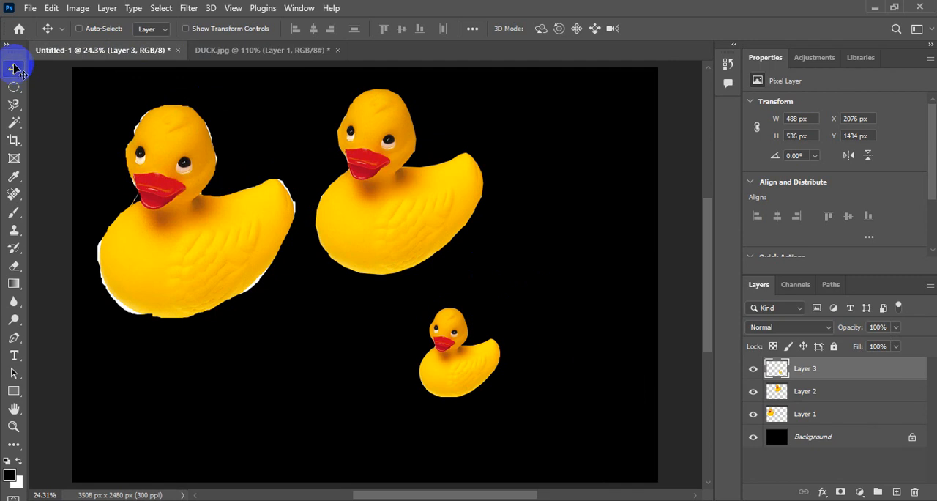
{"action": "left_click_drag", "start_coordinate": [502, 360], "coordinate": [552, 392]}
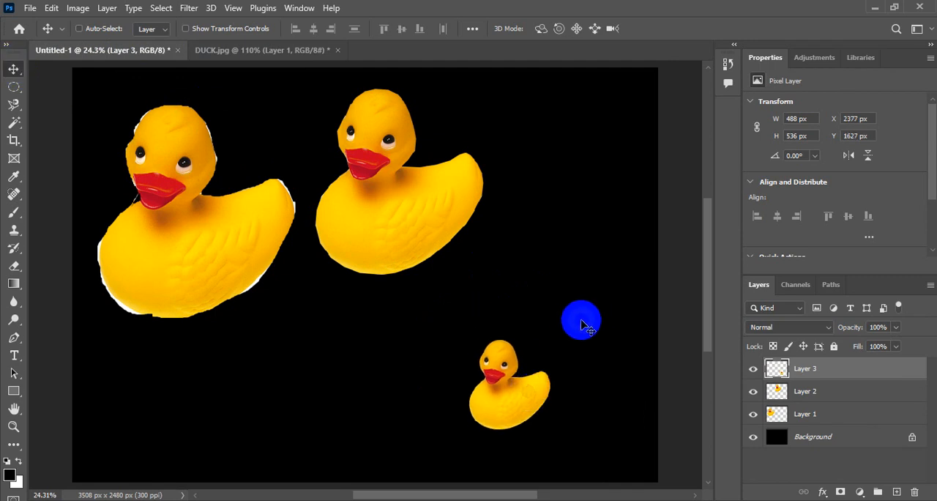
Enlarge the new duck to about 261% with Free Transform and place it below the second duck at about X 2185 px, Y 937 px.
{"action": "key", "text": "ctrl+t"}
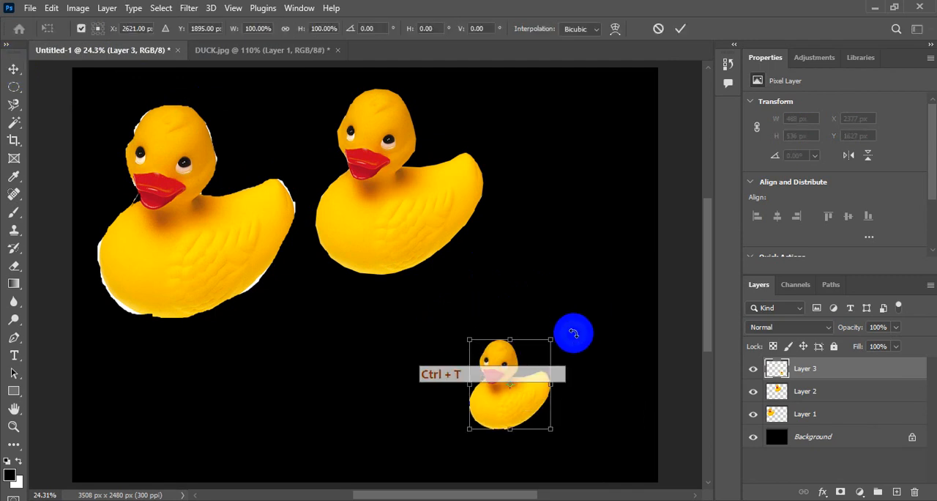
{"action": "left_click_drag", "start_coordinate": [550, 338], "coordinate": [624, 267]}
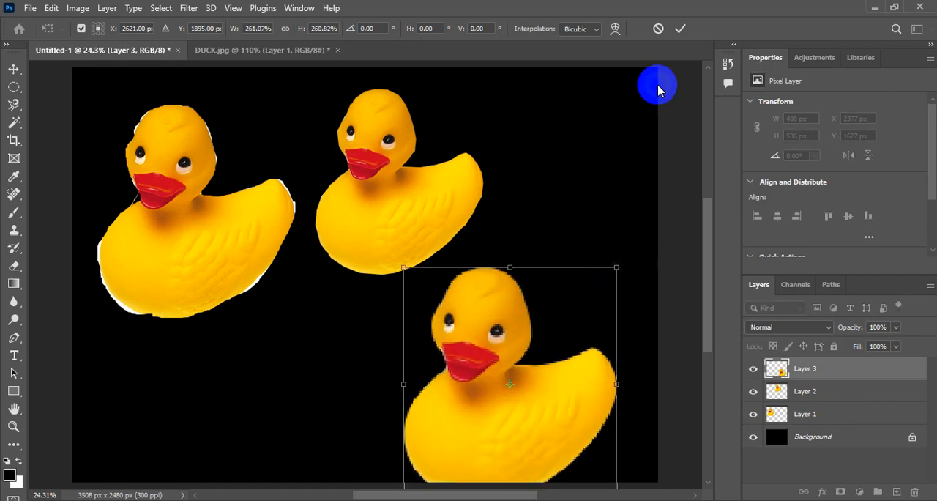
{"action": "left_click", "coordinate": [681, 29]}
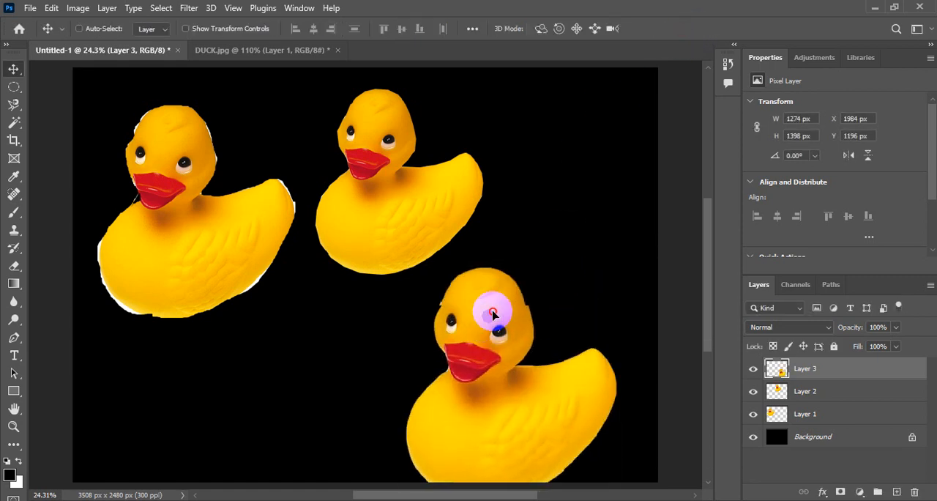
{"action": "left_click_drag", "start_coordinate": [495, 313], "coordinate": [515, 281]}
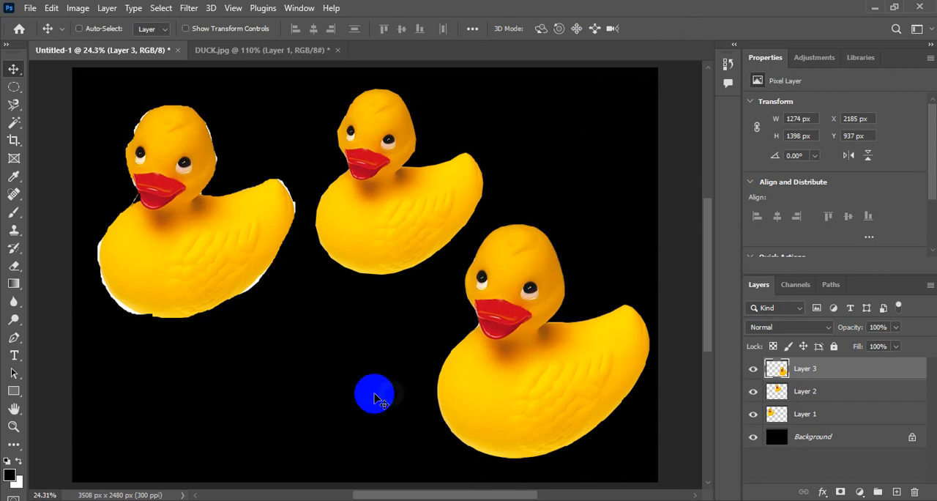
{"action": "left_click", "coordinate": [11, 107]}
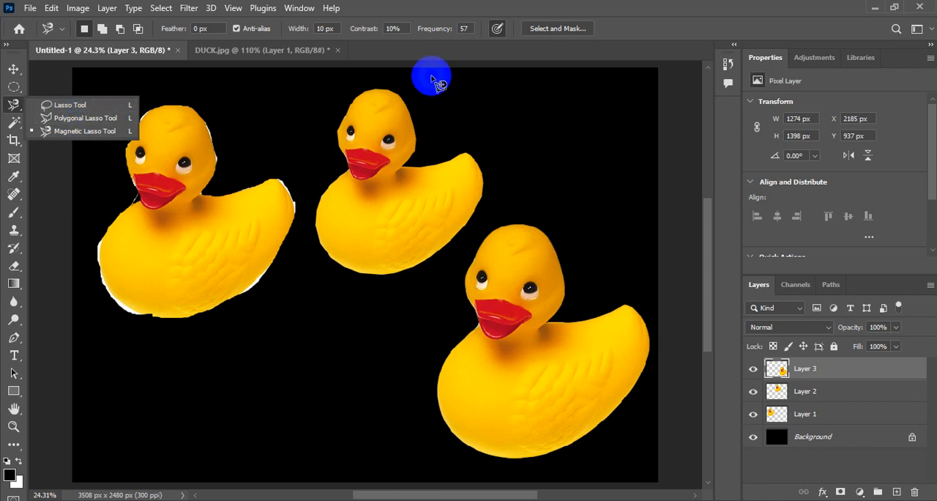
{"action": "left_click", "coordinate": [542, 10]}
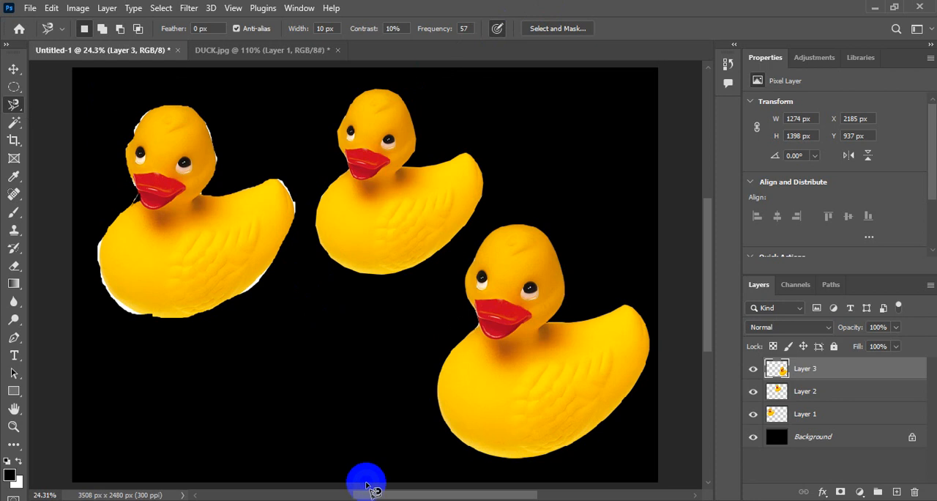
{"action": "left_click", "coordinate": [345, 244]}
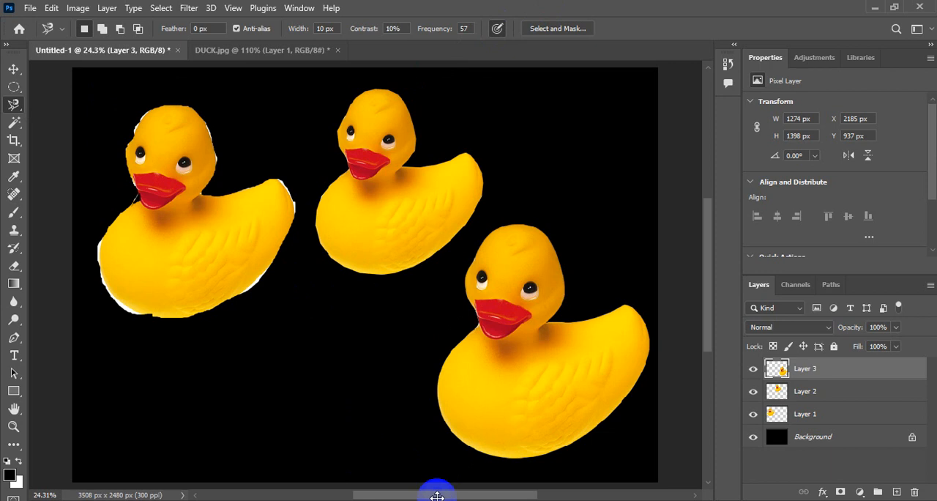
{"action": "mouse_move", "coordinate": [484, 499]}
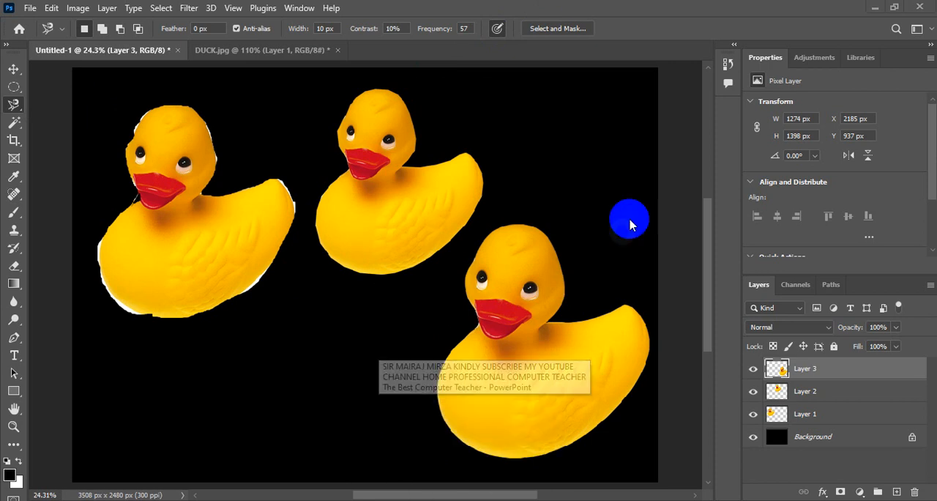